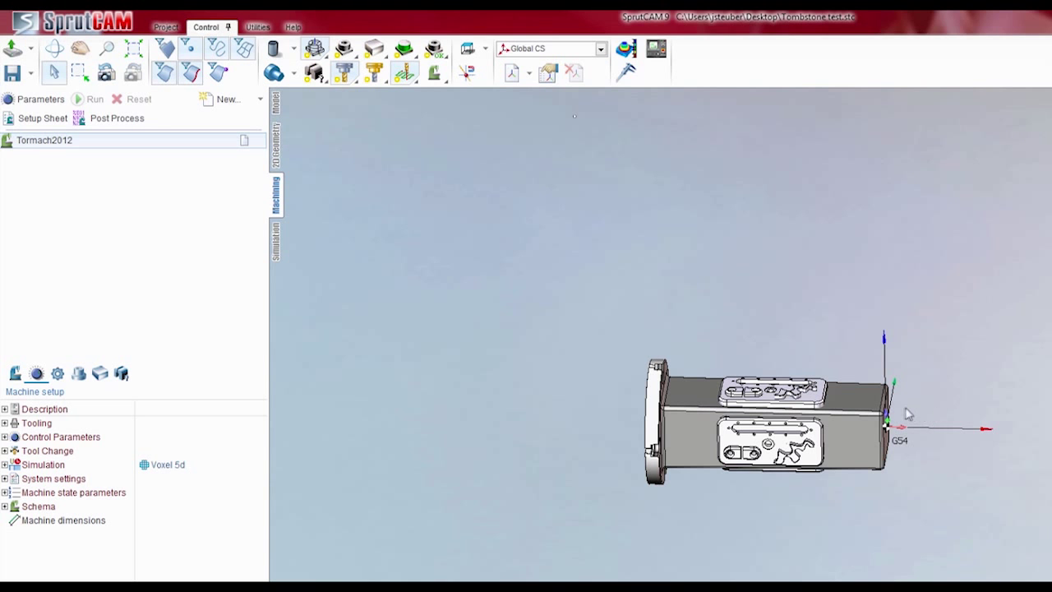
Orbit around the tombstone model and turn on machine visibility
middle_click_drag(906, 413, 822, 340)
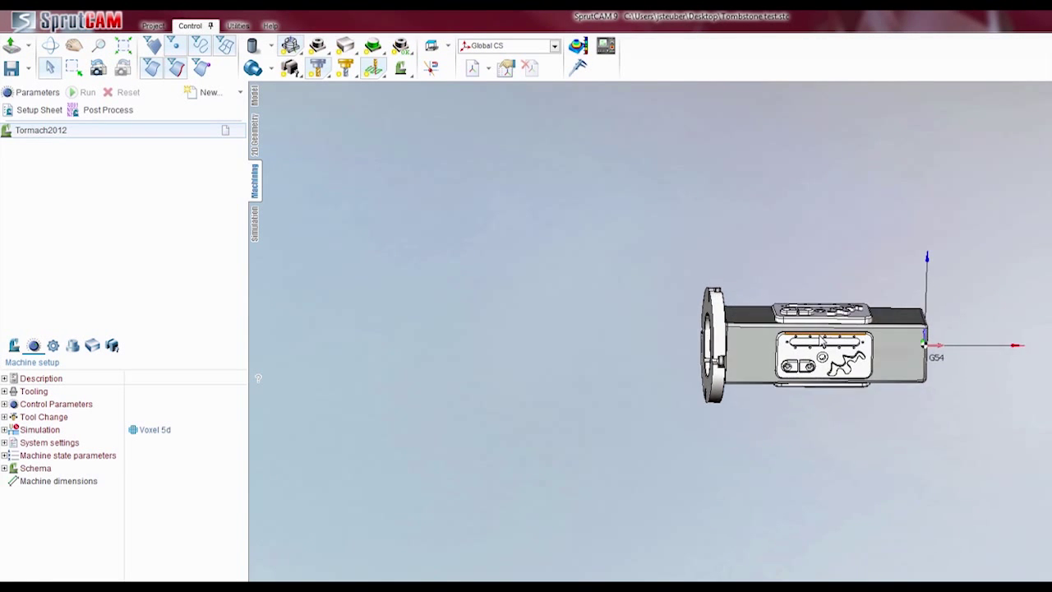
scroll(481, 343, "down", 4)
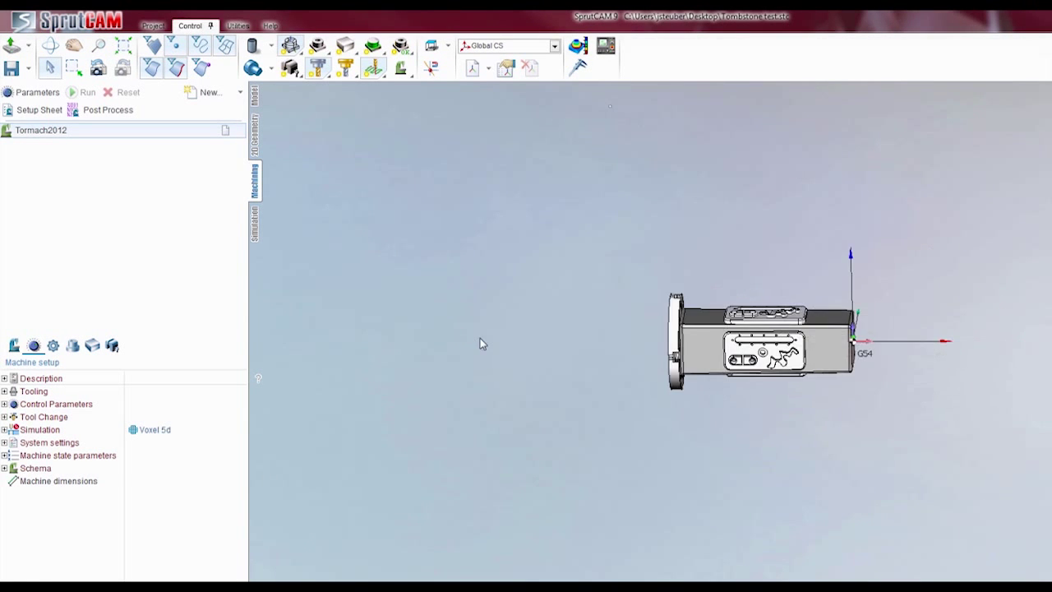
scroll(638, 330, "up", 5)
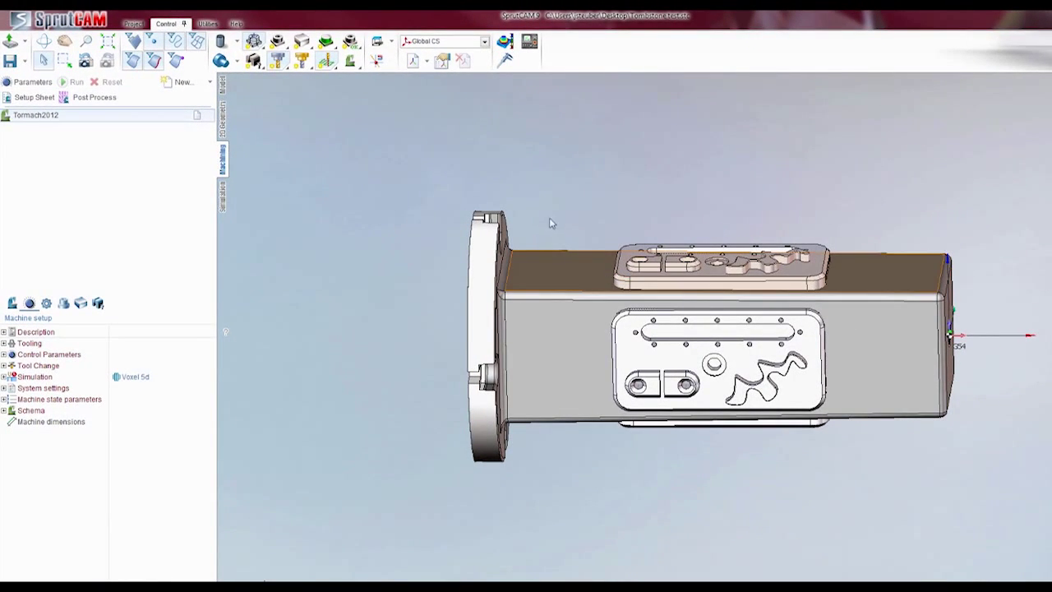
left_click(350, 62)
scroll(529, 241, "down", 4)
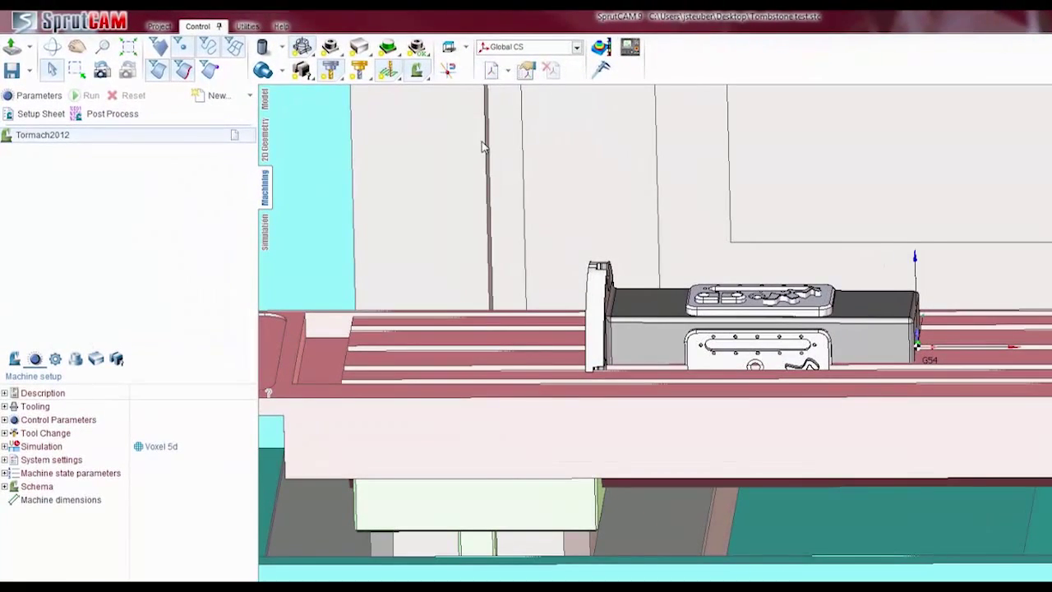
In Machine setup tooling, set the Axis X table selector to Horizontal axis A
left_click(15, 340)
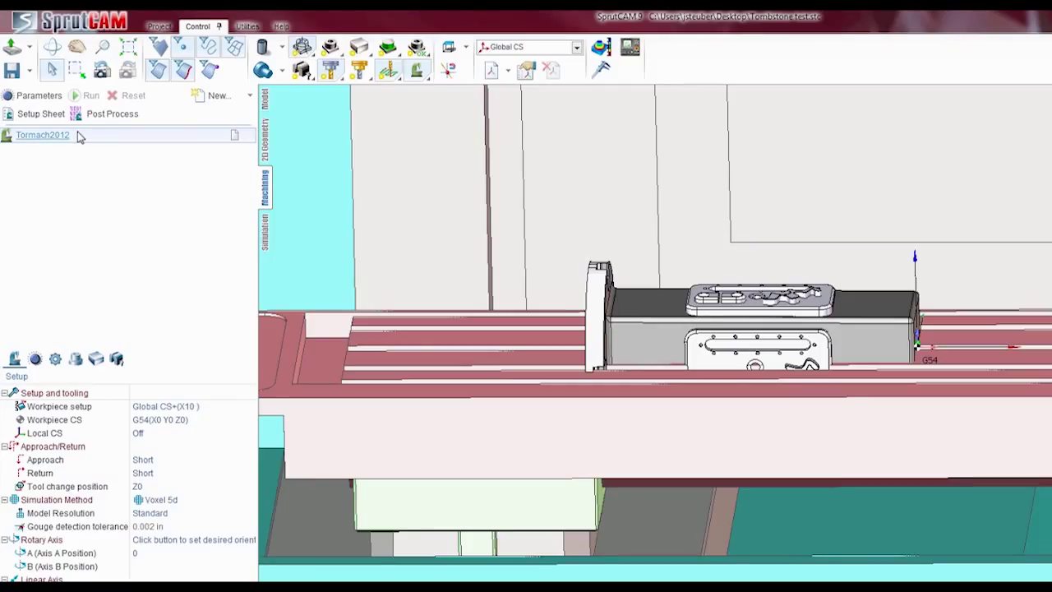
left_click(35, 359)
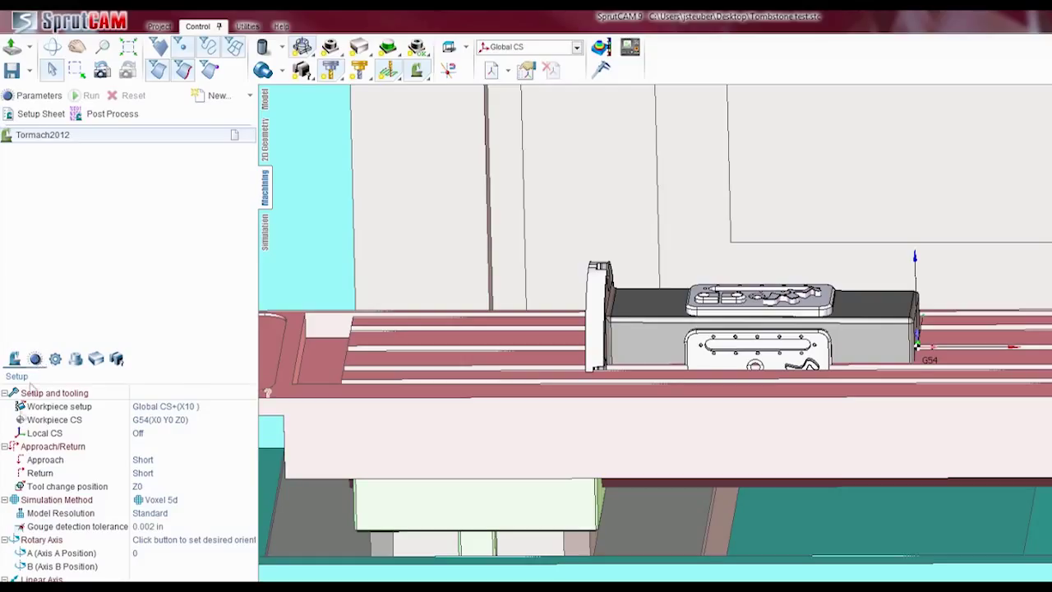
left_click(4, 407)
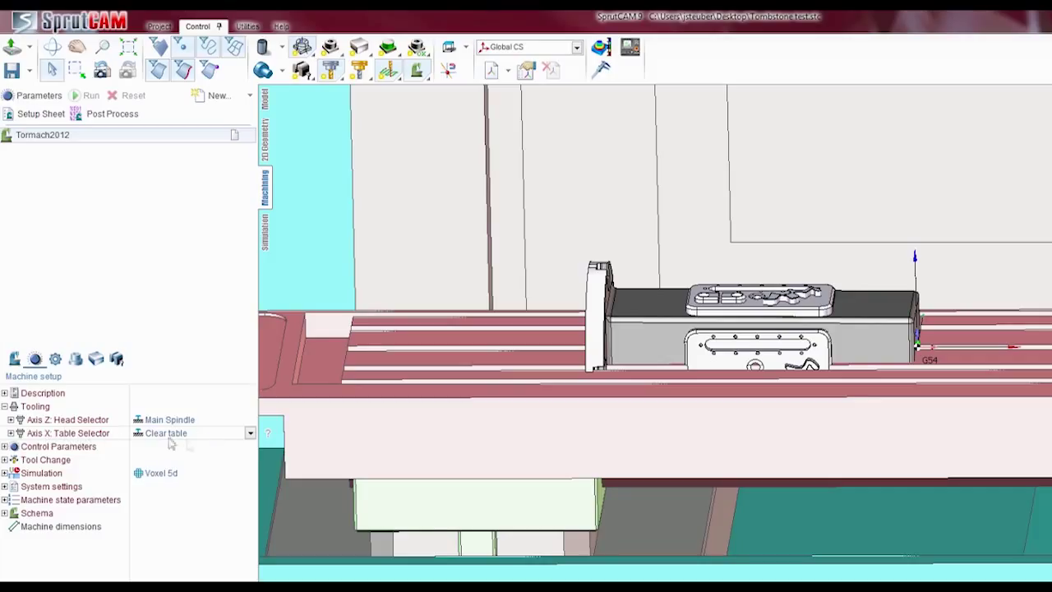
left_click(223, 433)
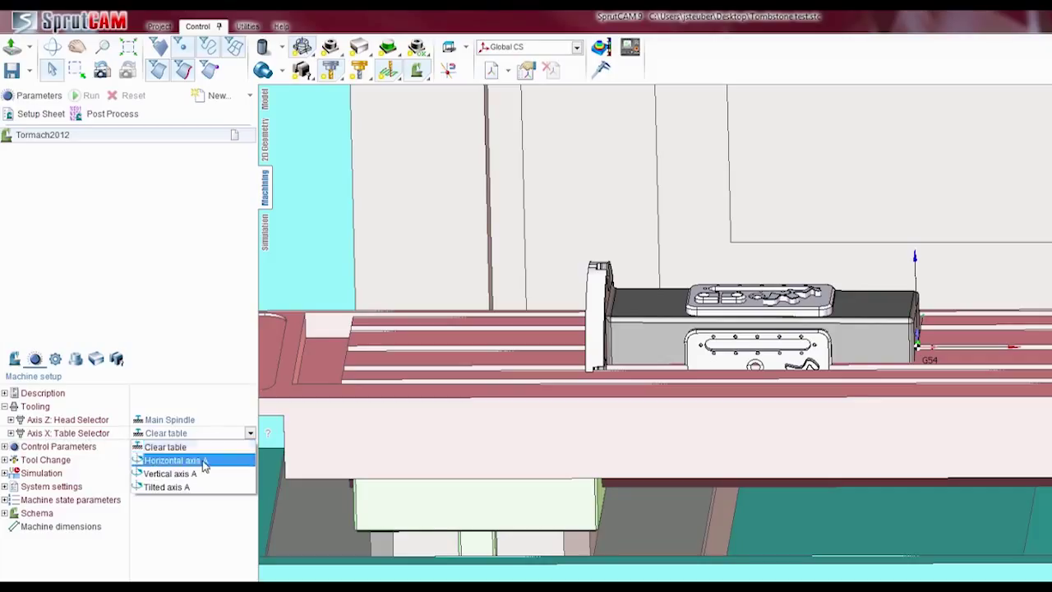
left_click(202, 463)
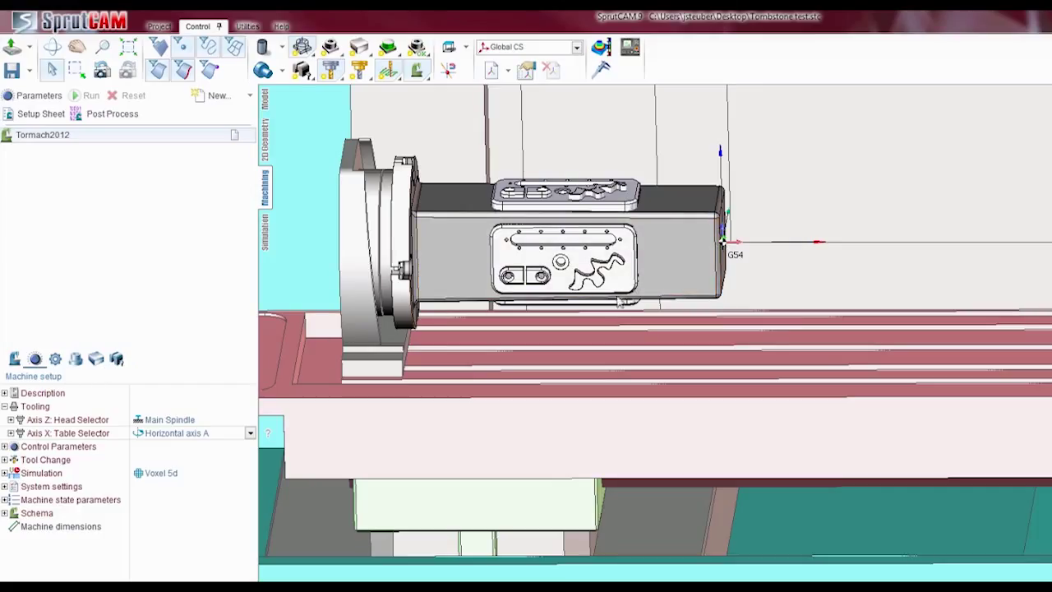
left_click(14, 362)
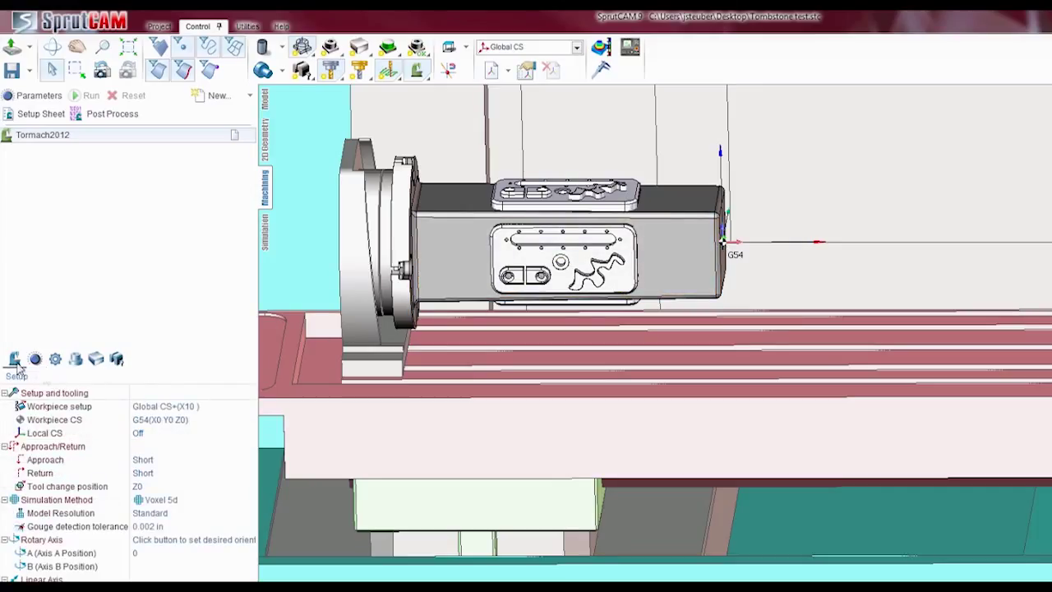
left_click(200, 407)
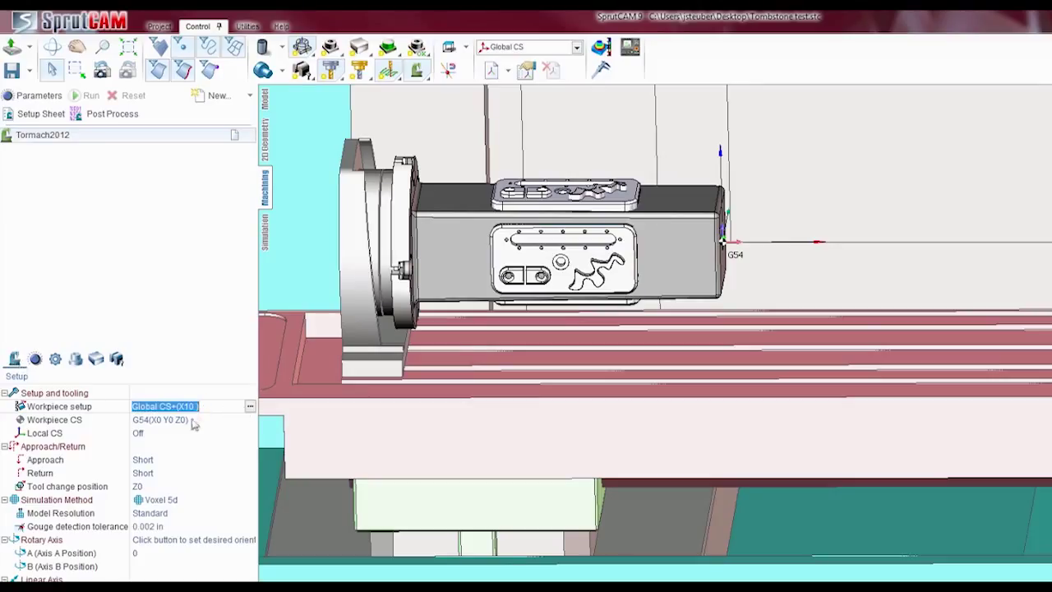
left_click(249, 406)
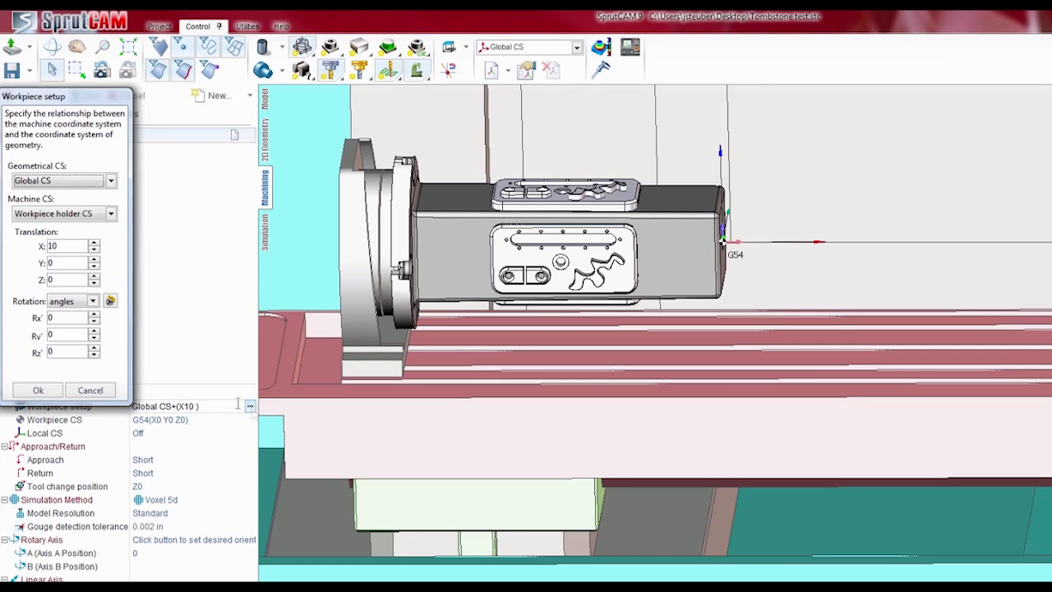
left_click(95, 244)
left_click(94, 244)
left_click(95, 245)
left_click(95, 244)
left_click(95, 244)
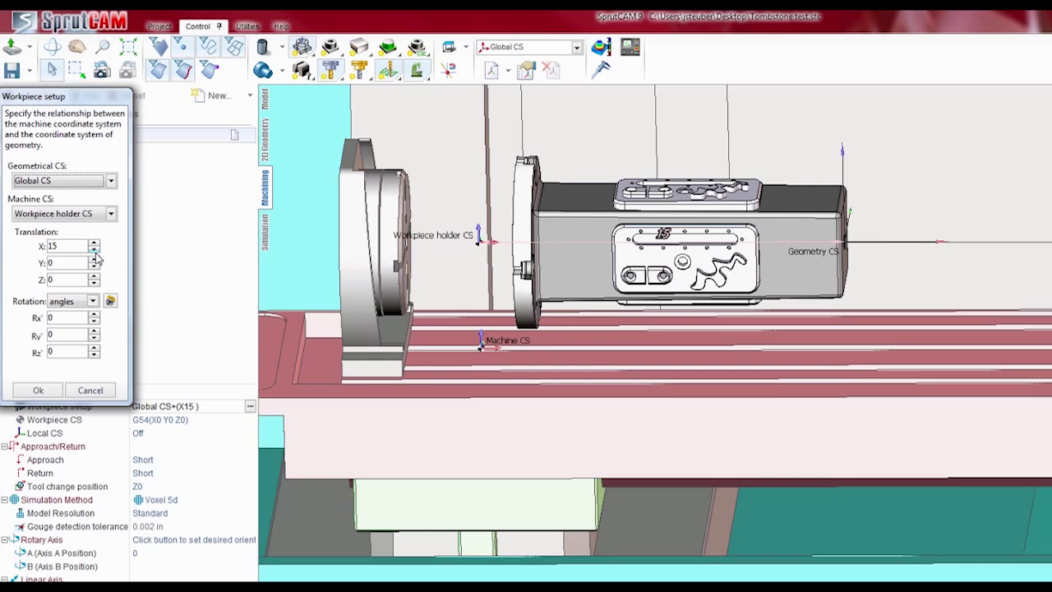
left_click(93, 251)
left_click(94, 251)
left_click(93, 251)
left_click(94, 250)
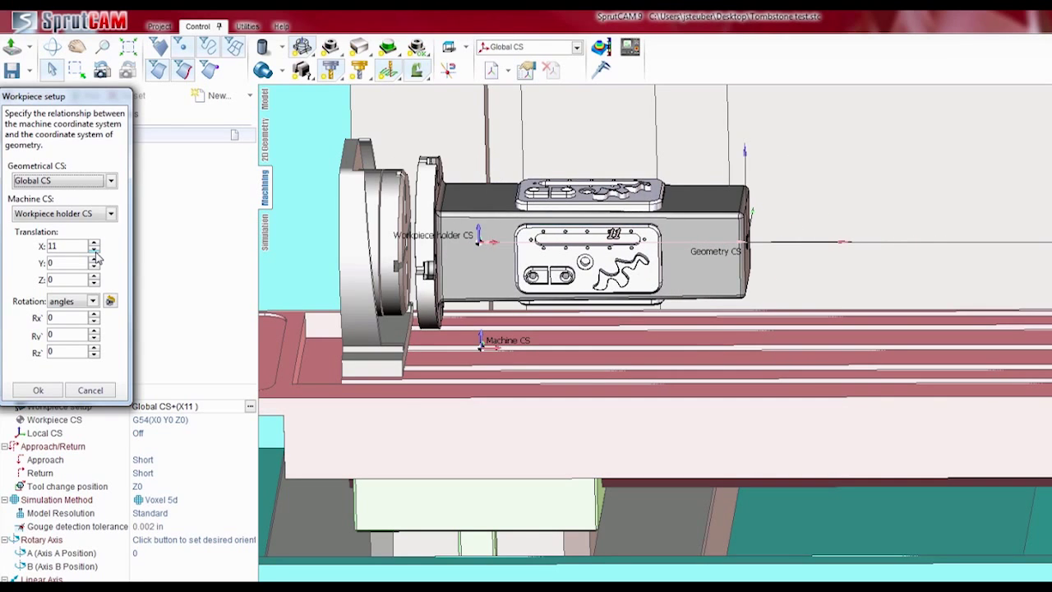
left_click(94, 251)
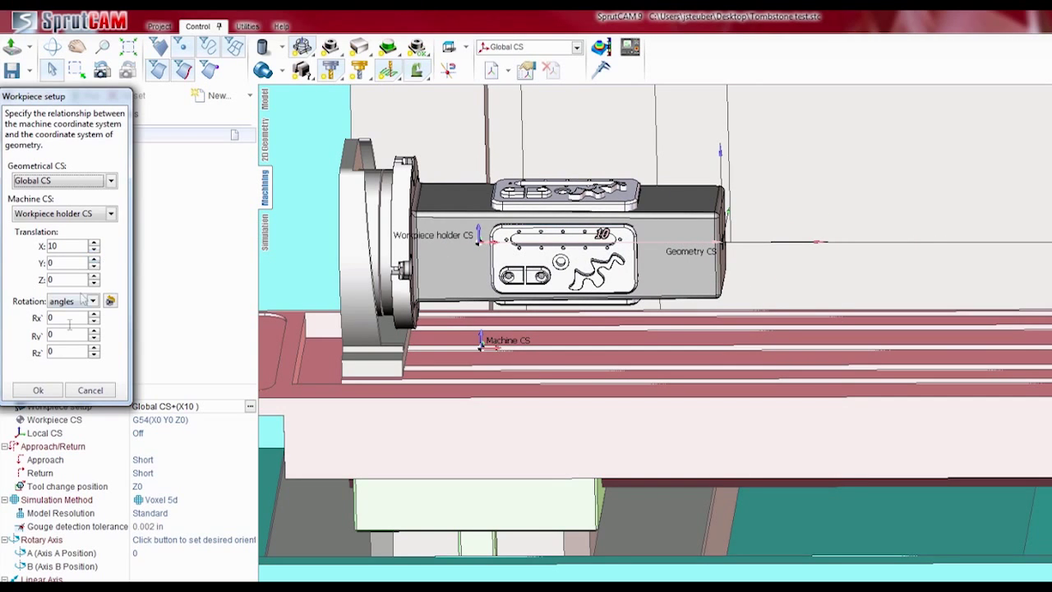
Confirm the workpiece placement at Global CS+(X10) and zoom in on the top plate
left_click(39, 390)
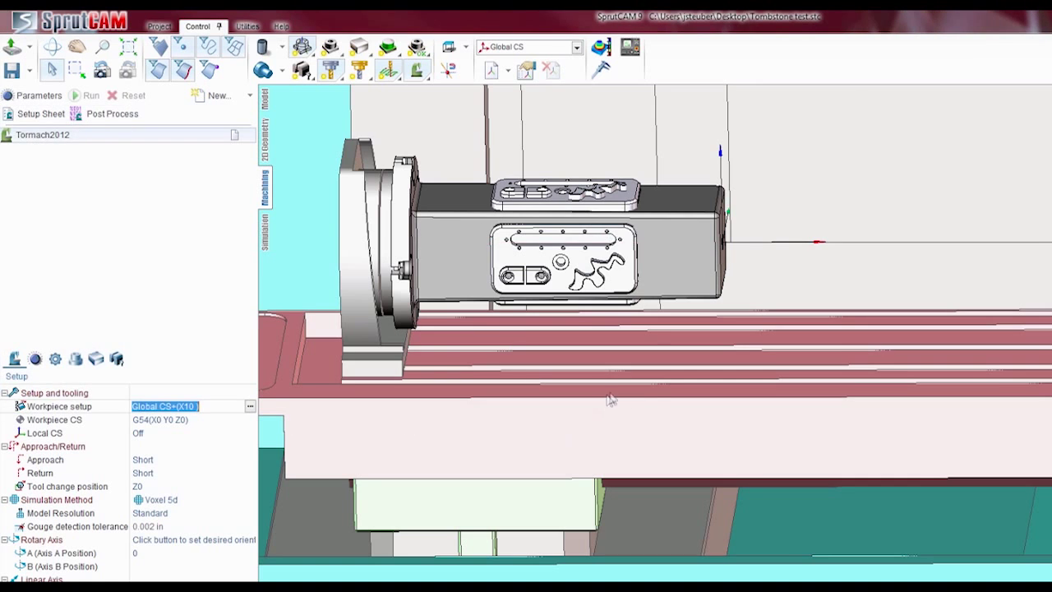
scroll(715, 431, "down", 3)
scroll(715, 432, "down", 3)
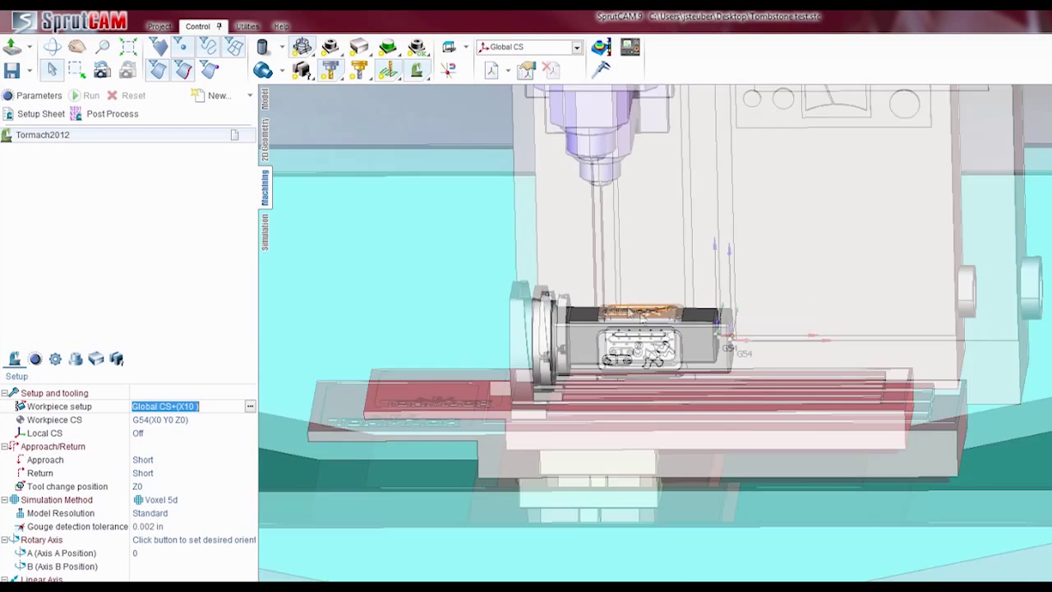
scroll(635, 319, "up", 5)
scroll(635, 320, "up", 5)
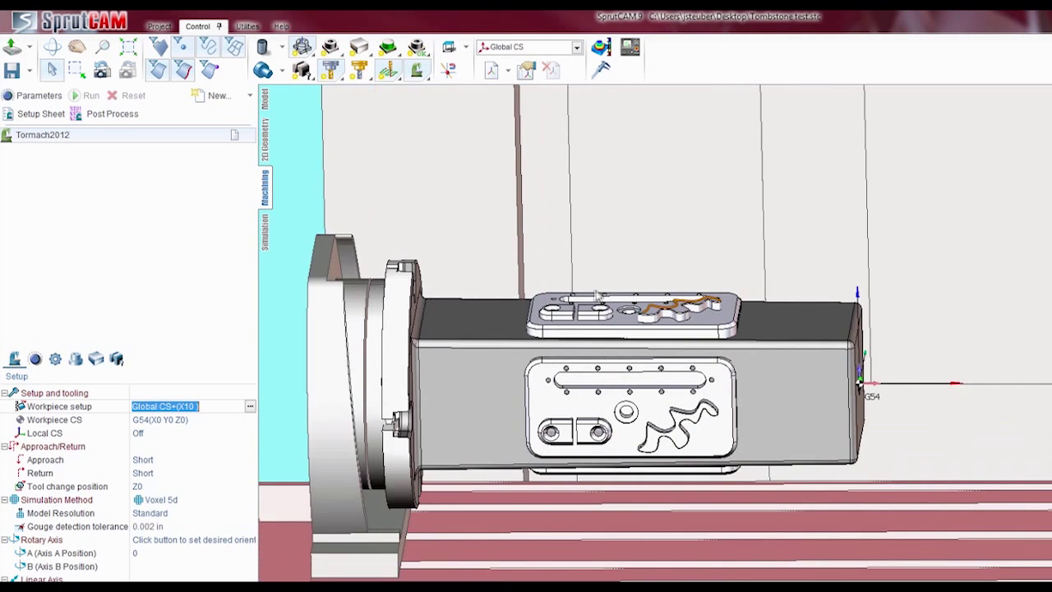
scroll(588, 298, "up", 5)
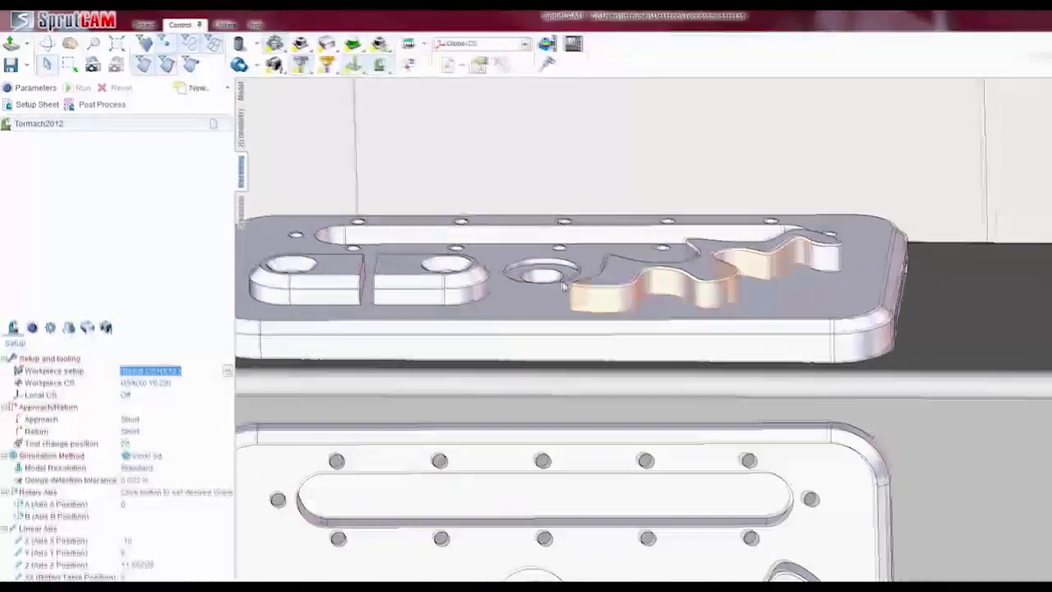
scroll(579, 297, "up", 3)
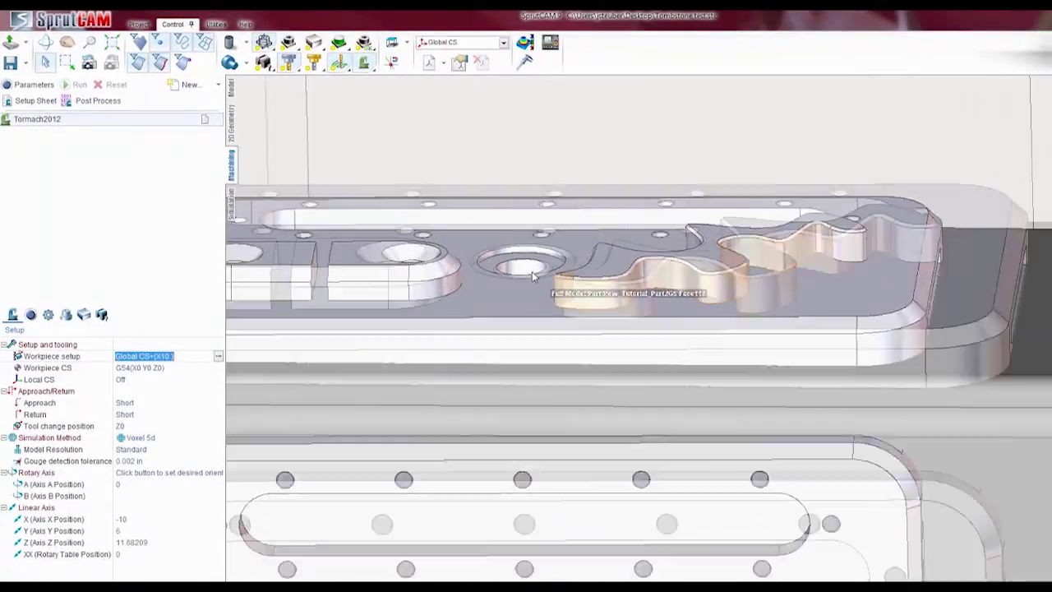
Turn machine visibility off so only the tombstone workpiece shows
left_click(364, 62)
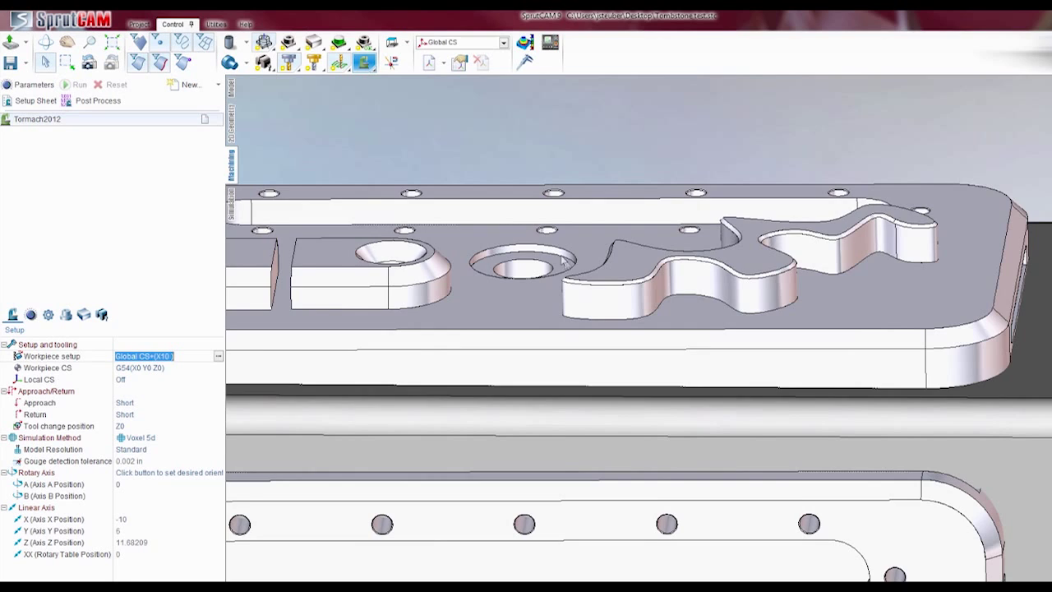
scroll(577, 277, "down", 4)
scroll(579, 276, "down", 8)
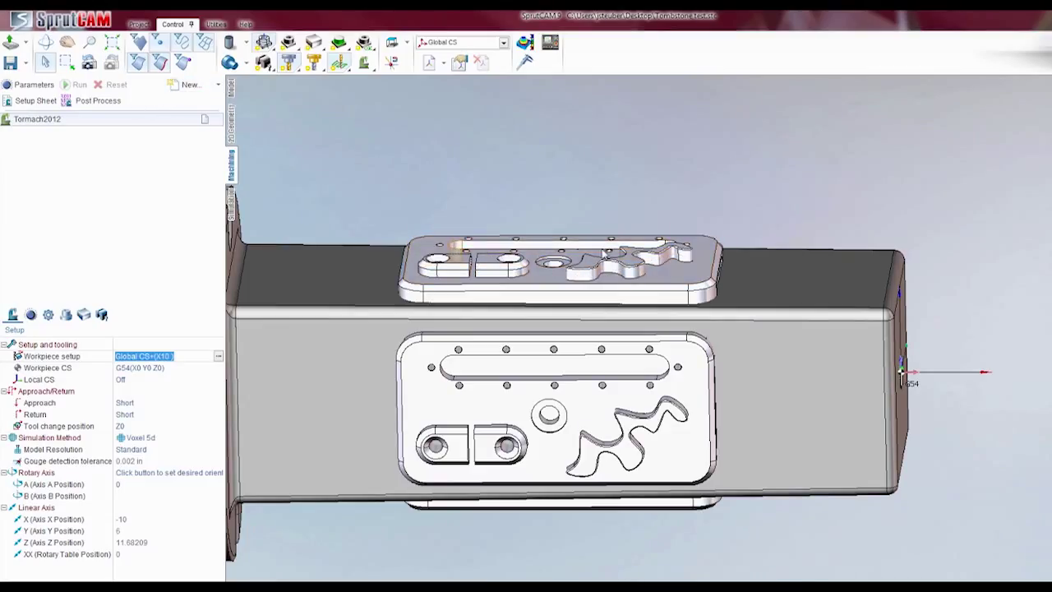
Add a Roughing waterline operation from New > Roughing > Waterline
left_click(219, 86)
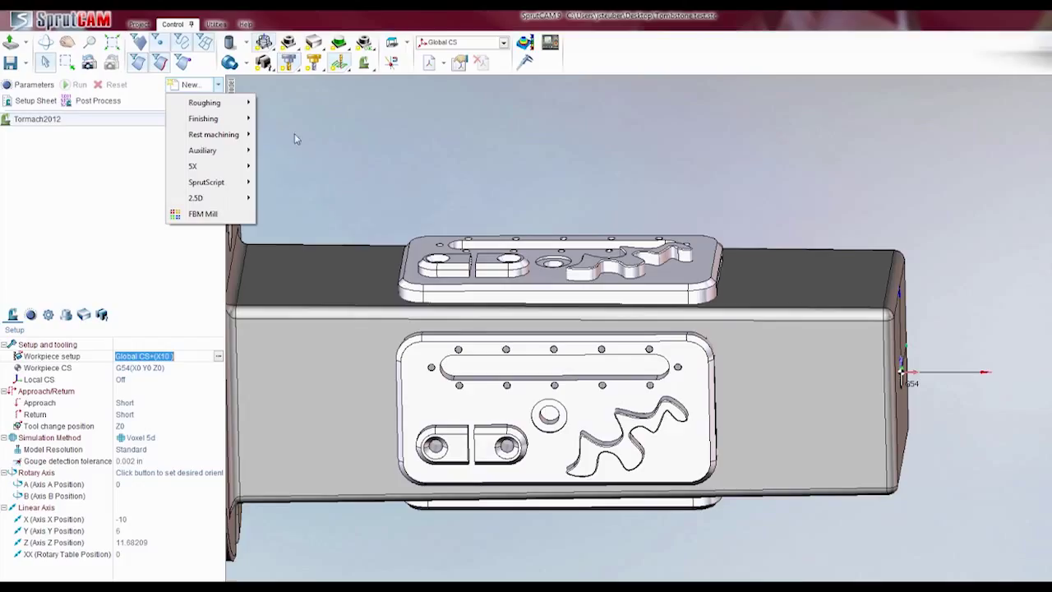
mouse_move(230, 111)
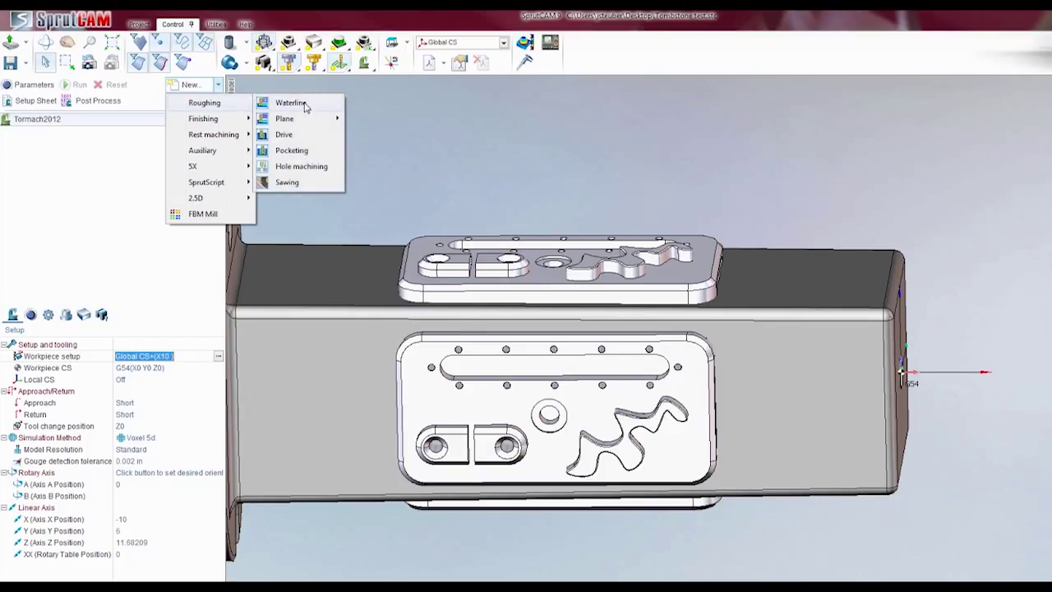
mouse_move(302, 106)
left_click(386, 119)
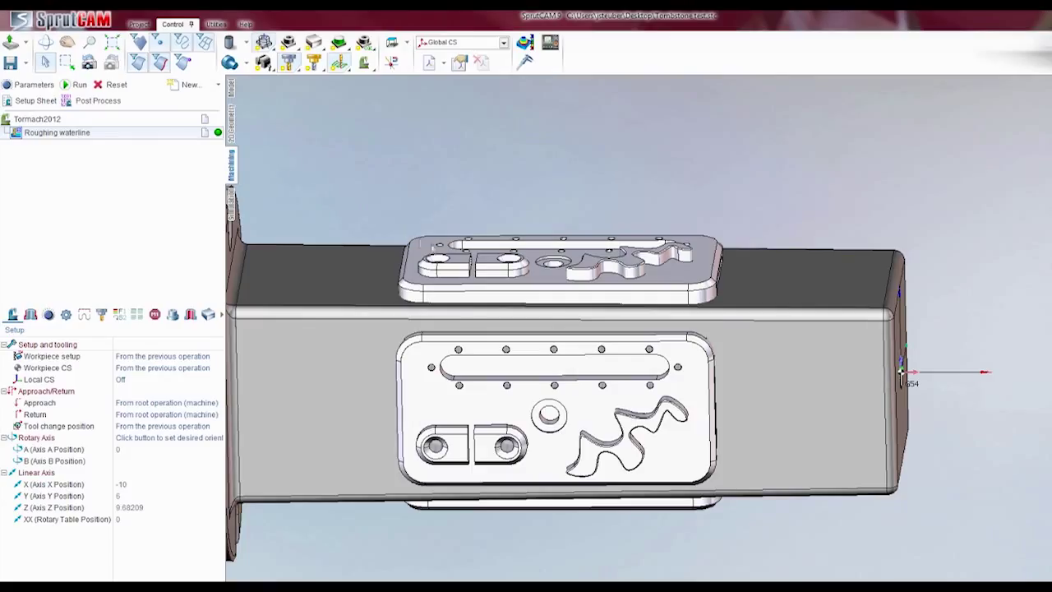
Assign the top plate's slot face and plate face (Face75, Face49) as the job
left_click(463, 262)
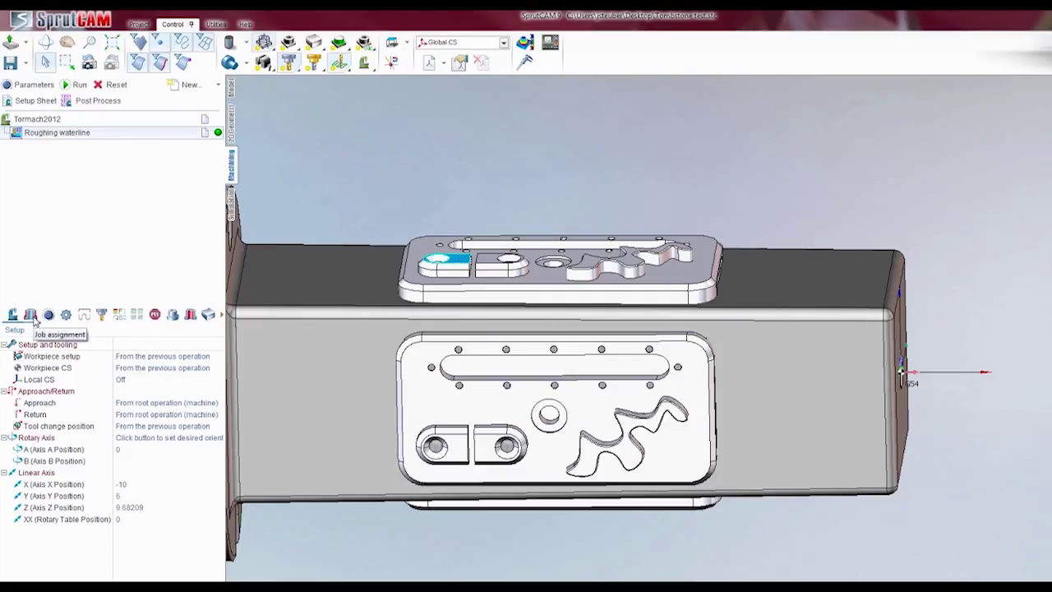
left_click(33, 319)
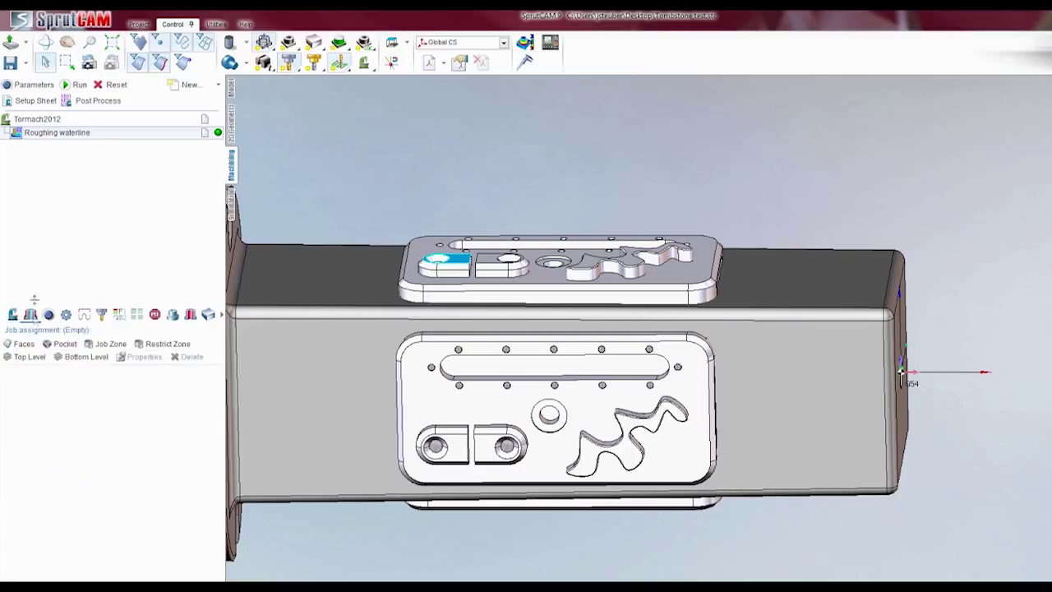
left_click(32, 358)
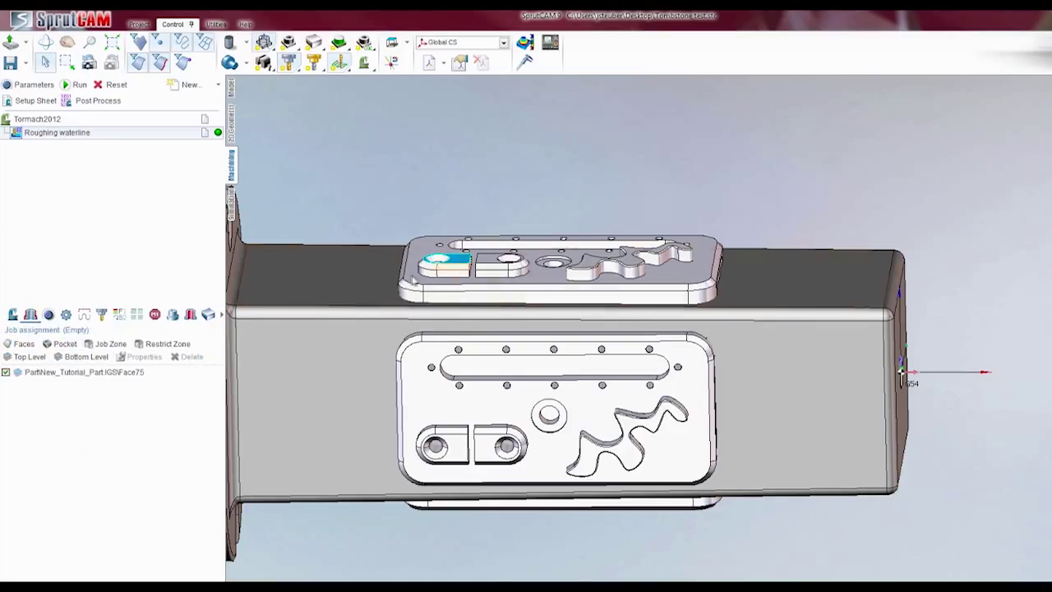
left_click(412, 280)
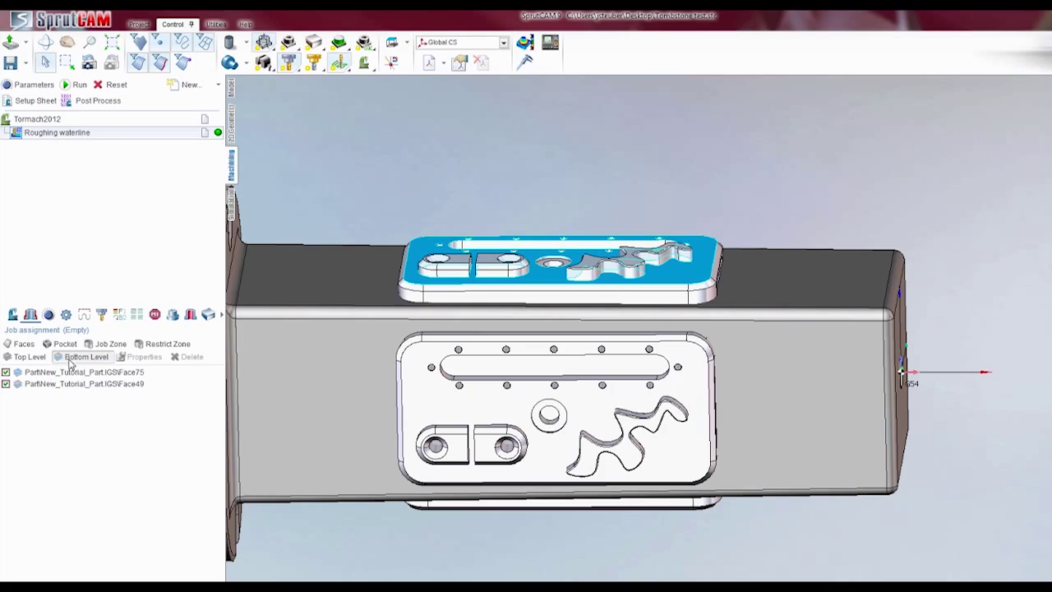
Give Roughing waterline the .12 4F EM tool and a depth-of-cut quantity of 2, then apply
double_click(107, 137)
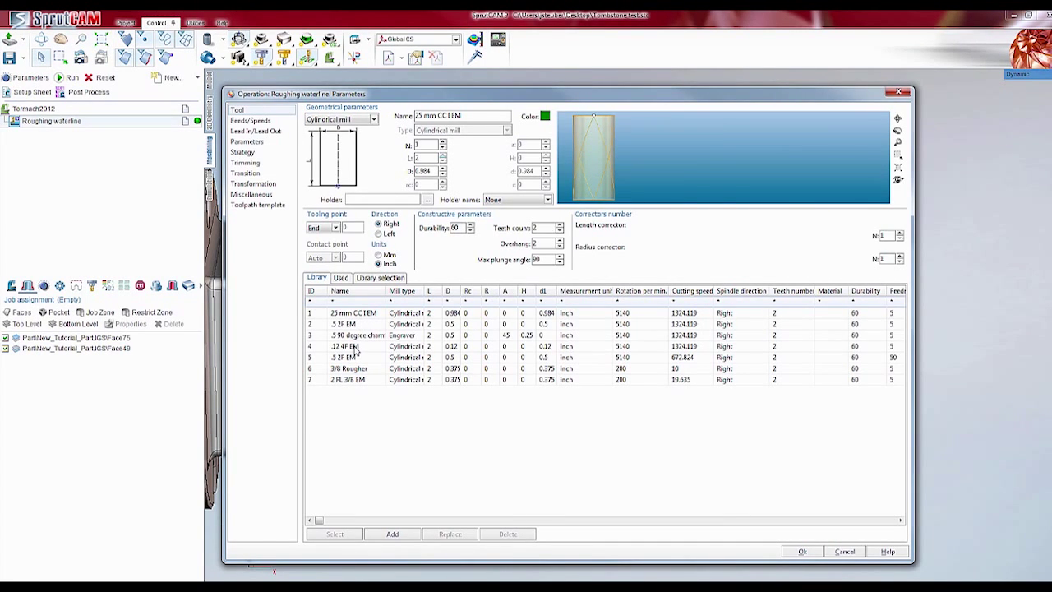
left_click(356, 346)
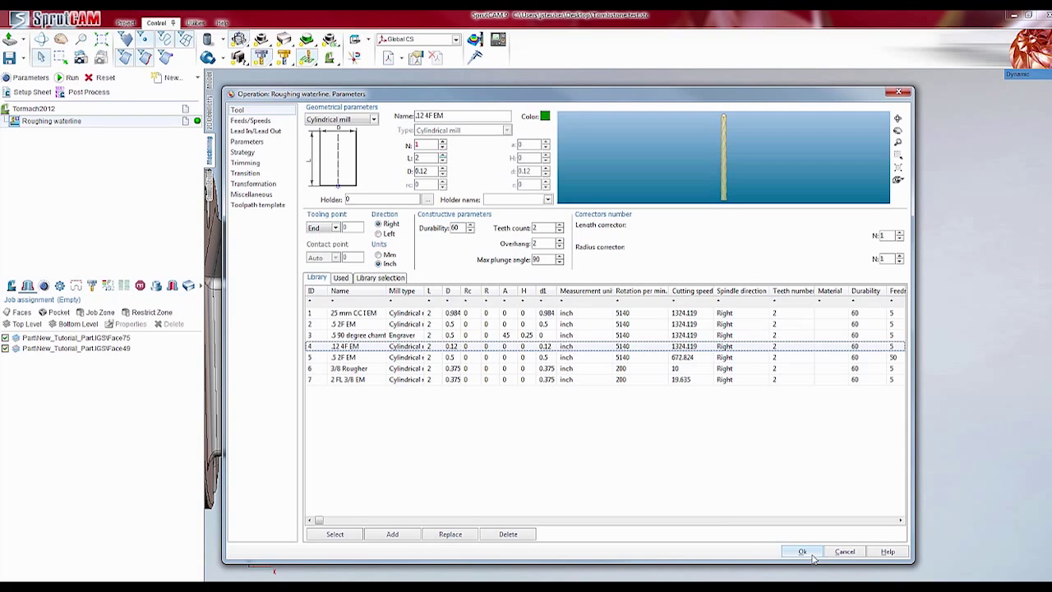
left_click(246, 121)
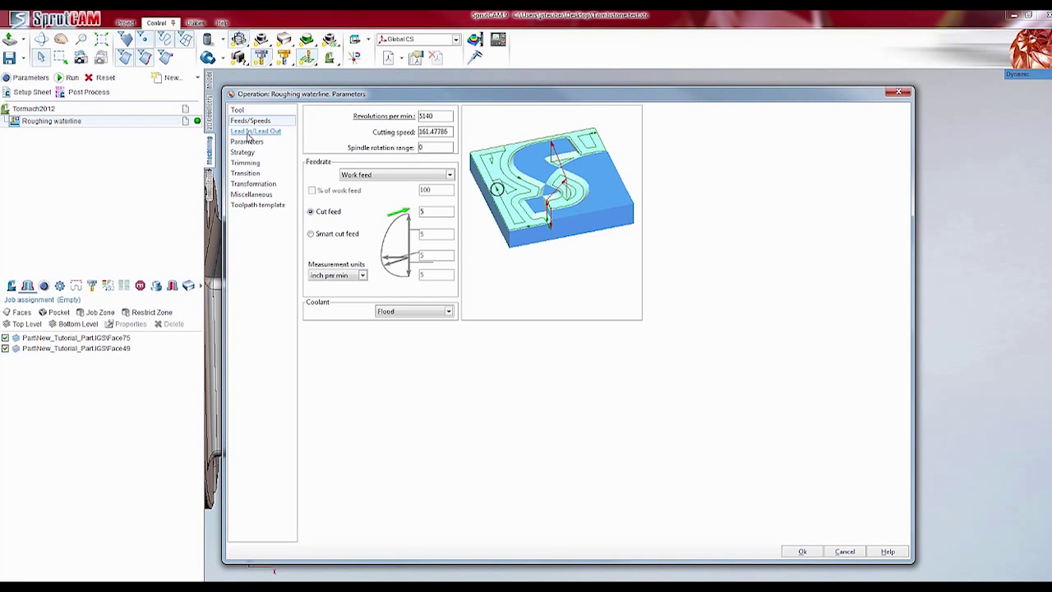
left_click(243, 152)
left_click(247, 141)
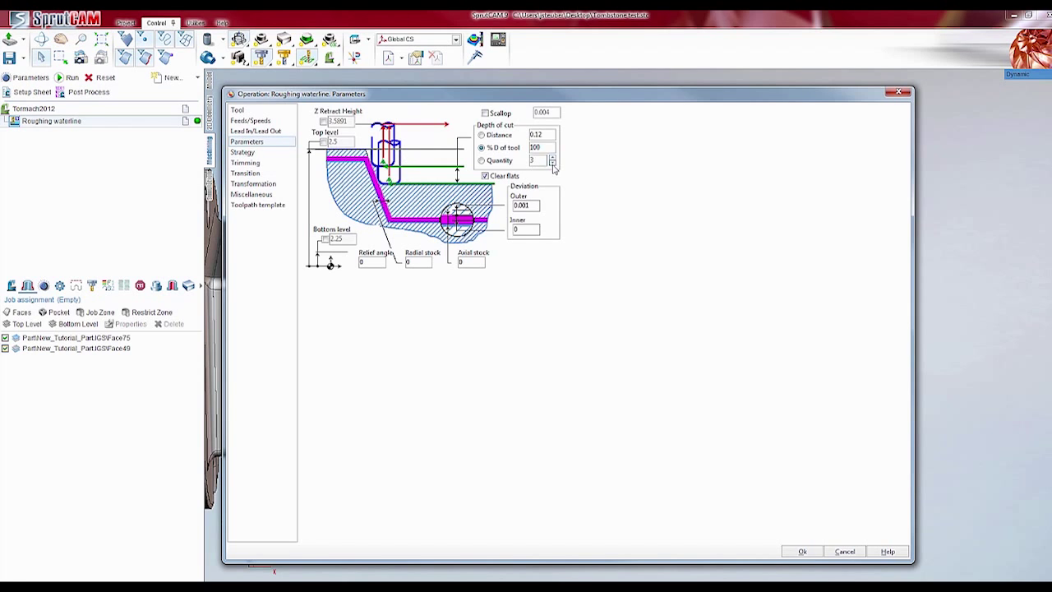
left_click(481, 160)
left_click(553, 163)
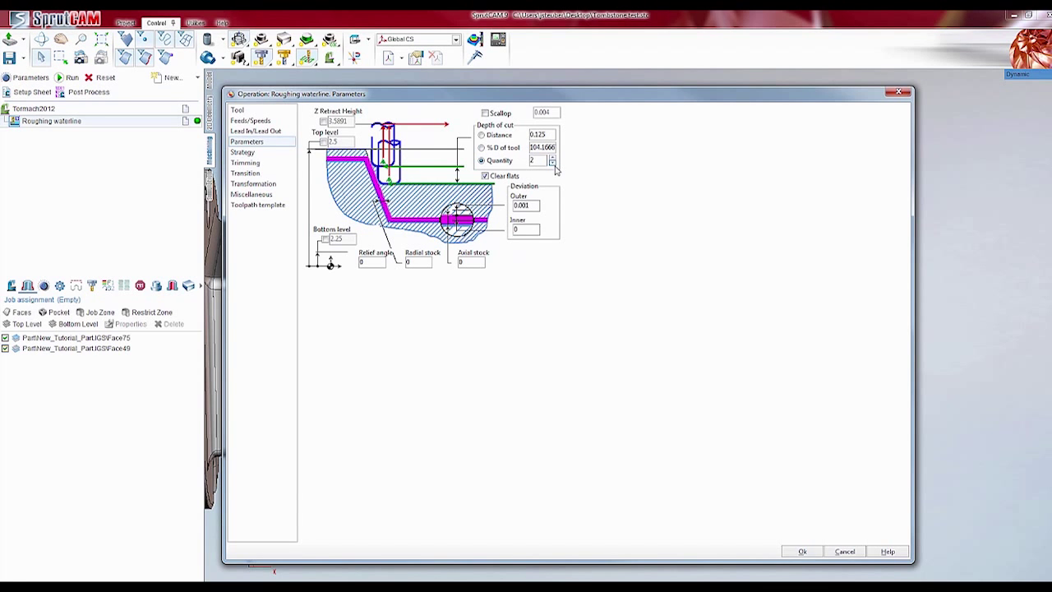
left_click(793, 551)
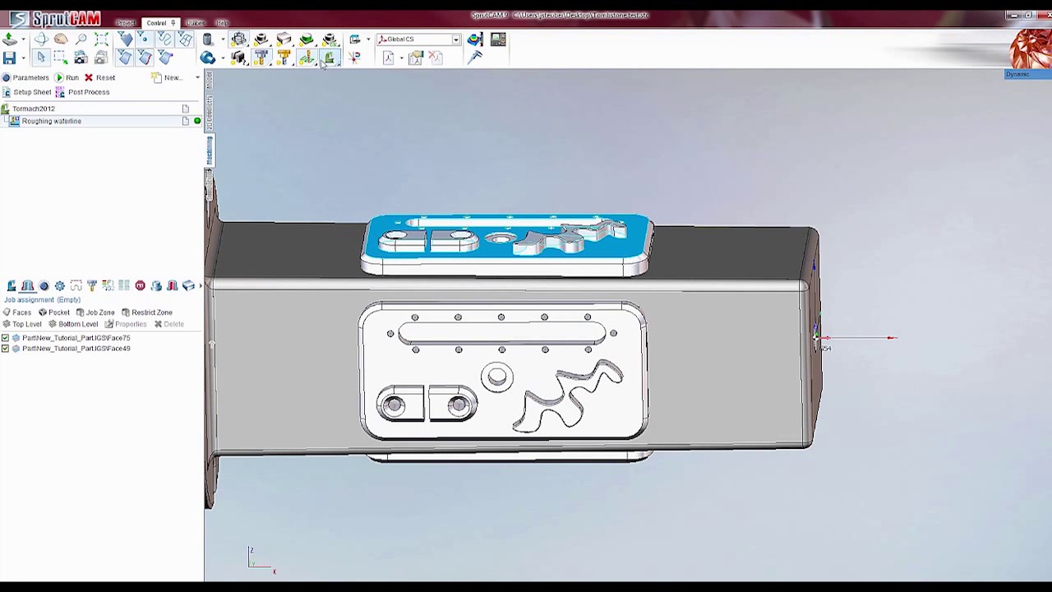
Calculate the Roughing waterline toolpath and orbit to inspect its passes over the top plate
left_click(285, 41)
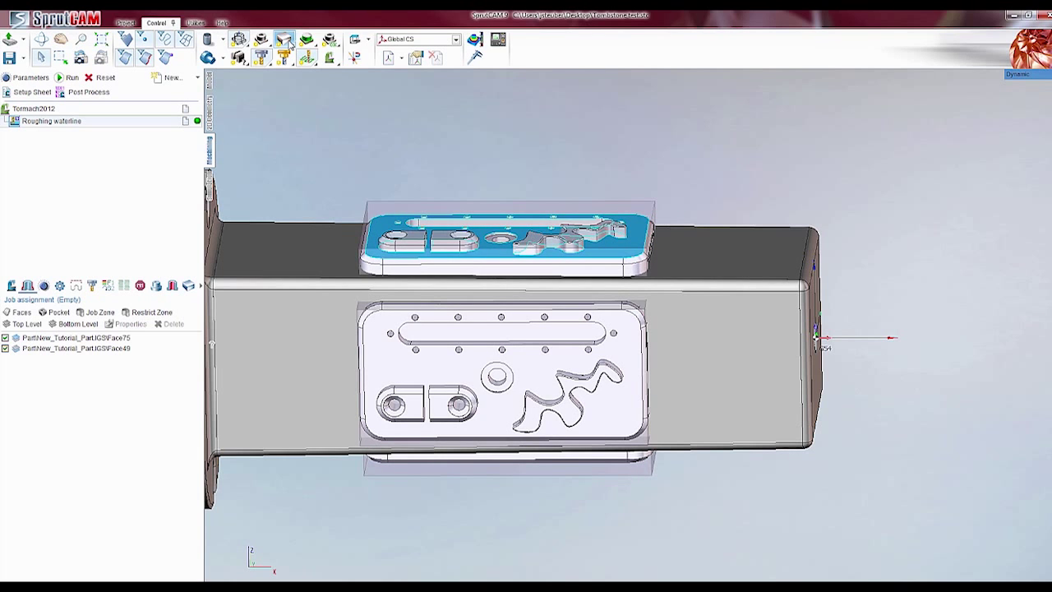
left_click(285, 41)
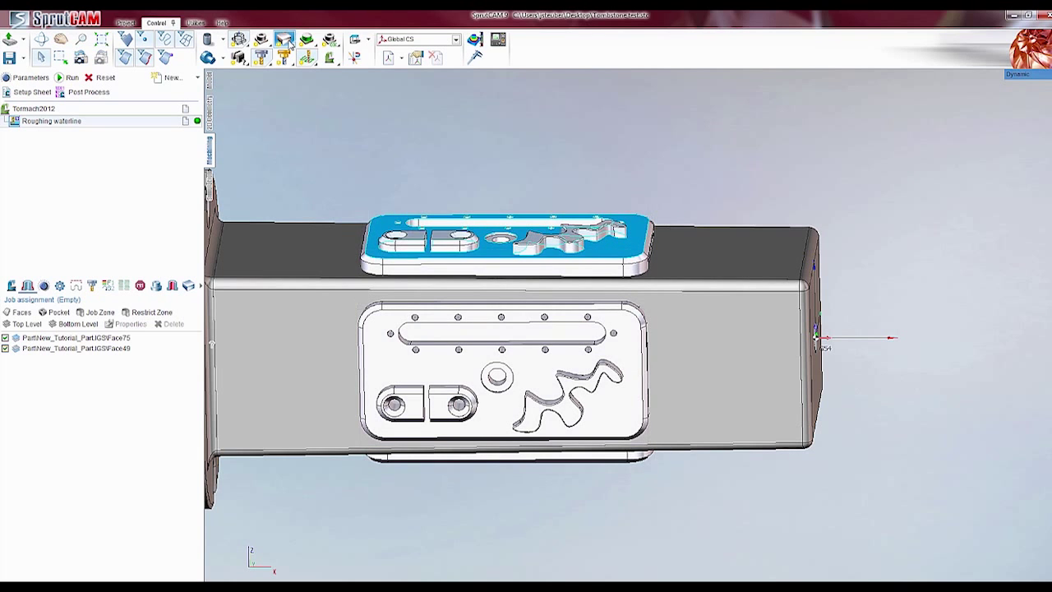
left_click(71, 78)
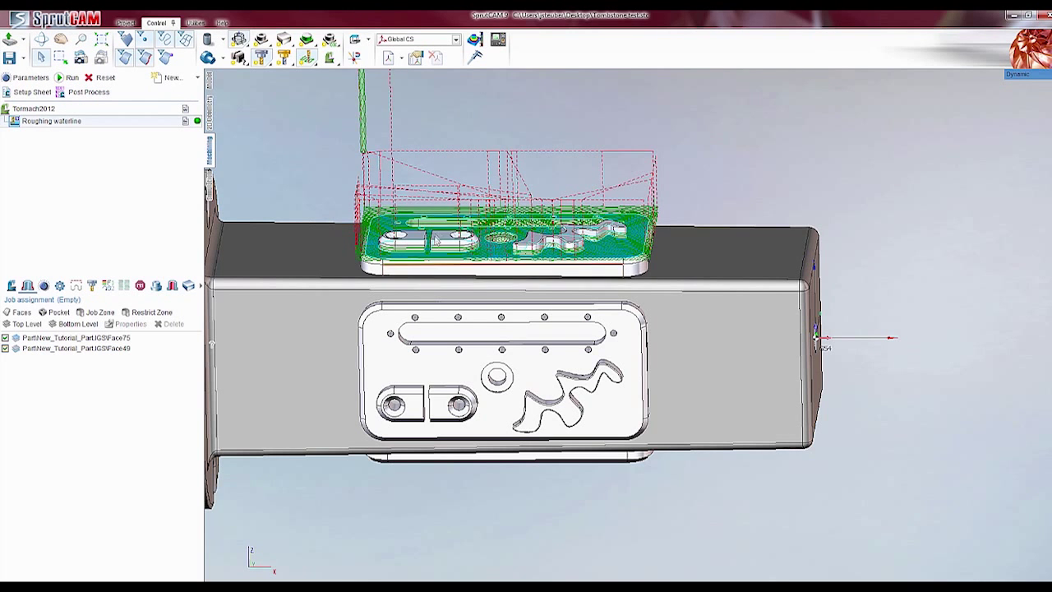
scroll(492, 210, "up", 5)
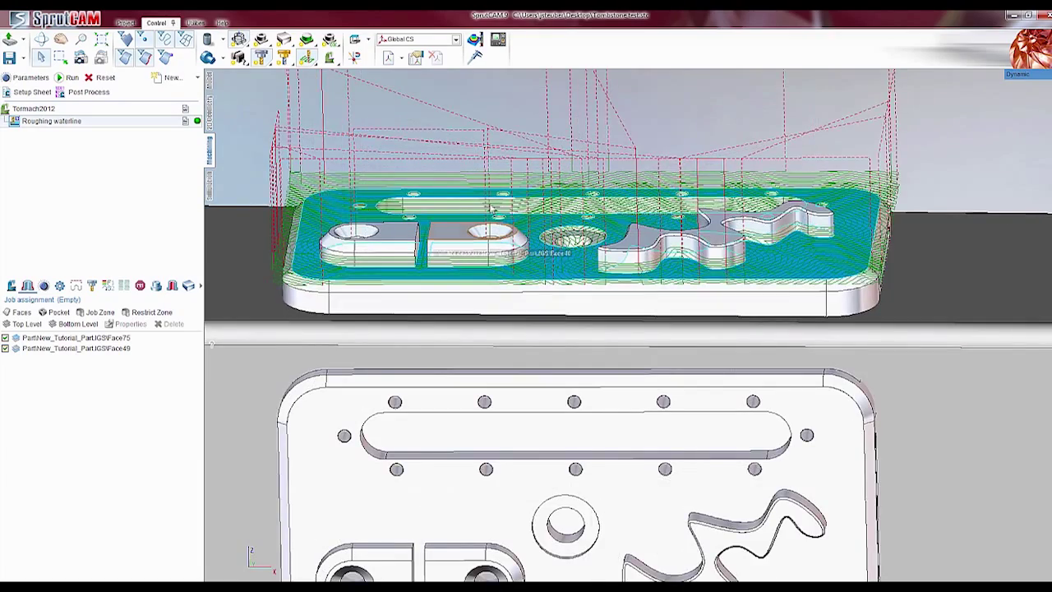
right_click_drag(491, 210, 465, 413)
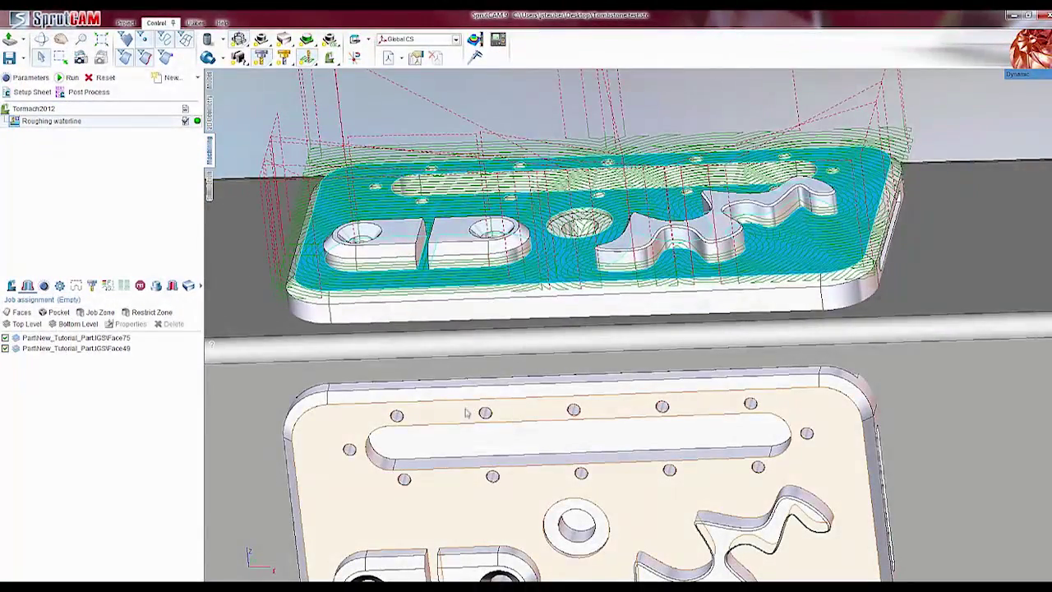
scroll(497, 343, "down", 3)
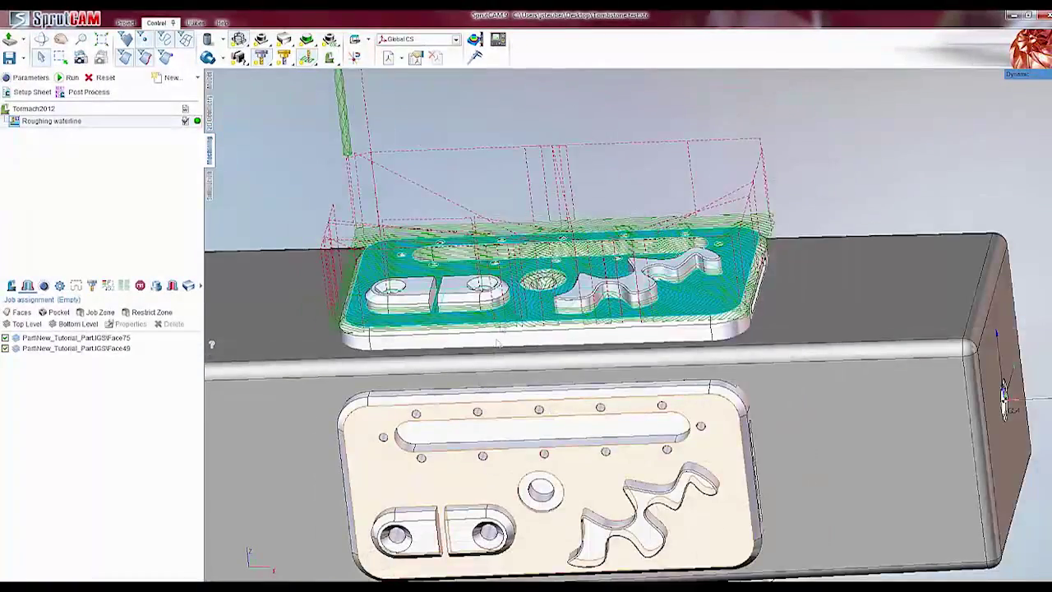
scroll(497, 343, "down", 4)
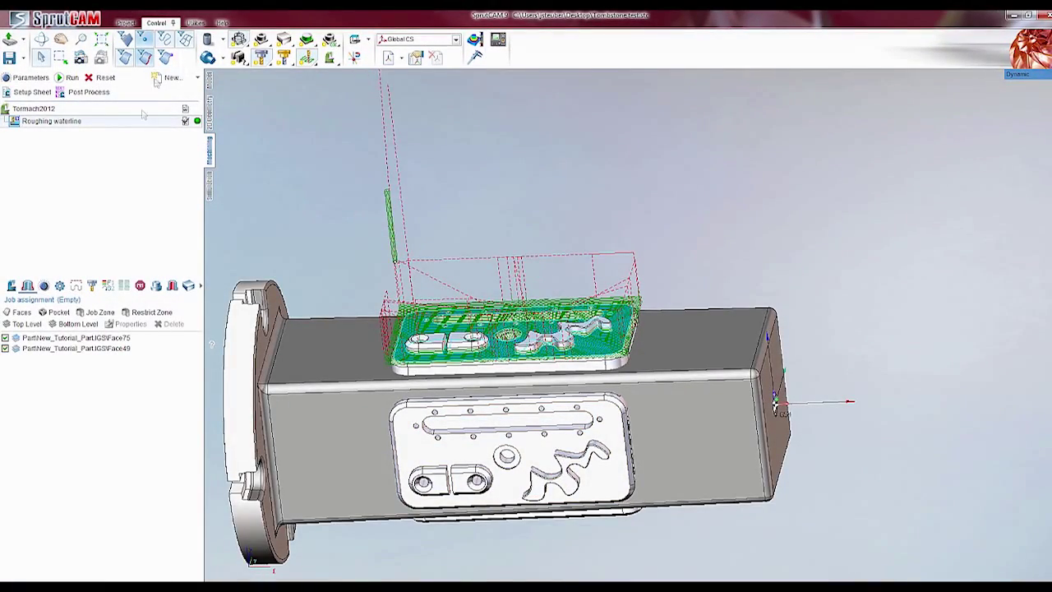
Copy and paste Roughing waterline to create Roughing waterline2
right_click(123, 125)
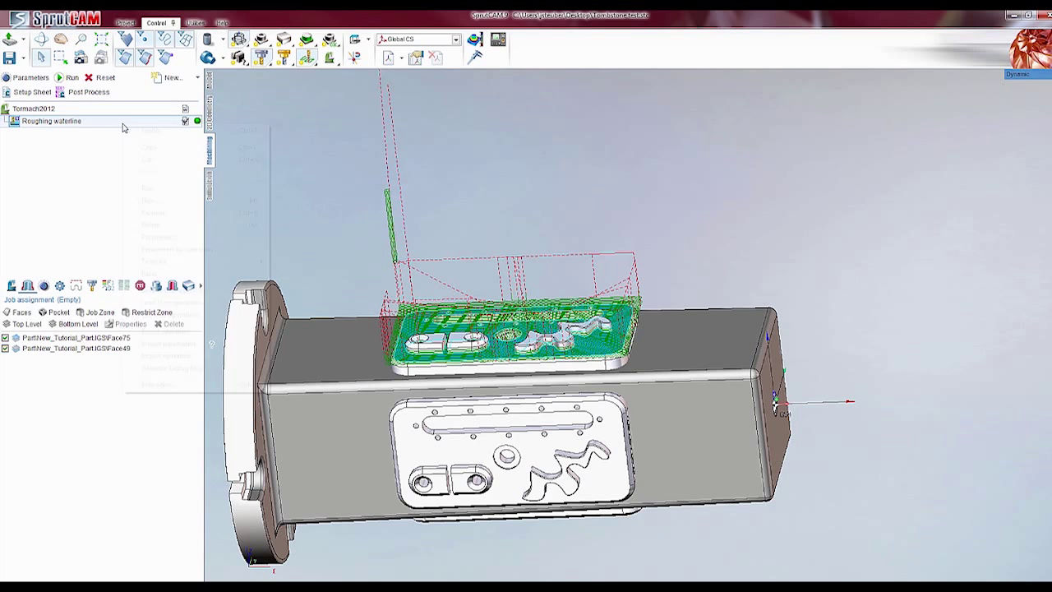
left_click(152, 148)
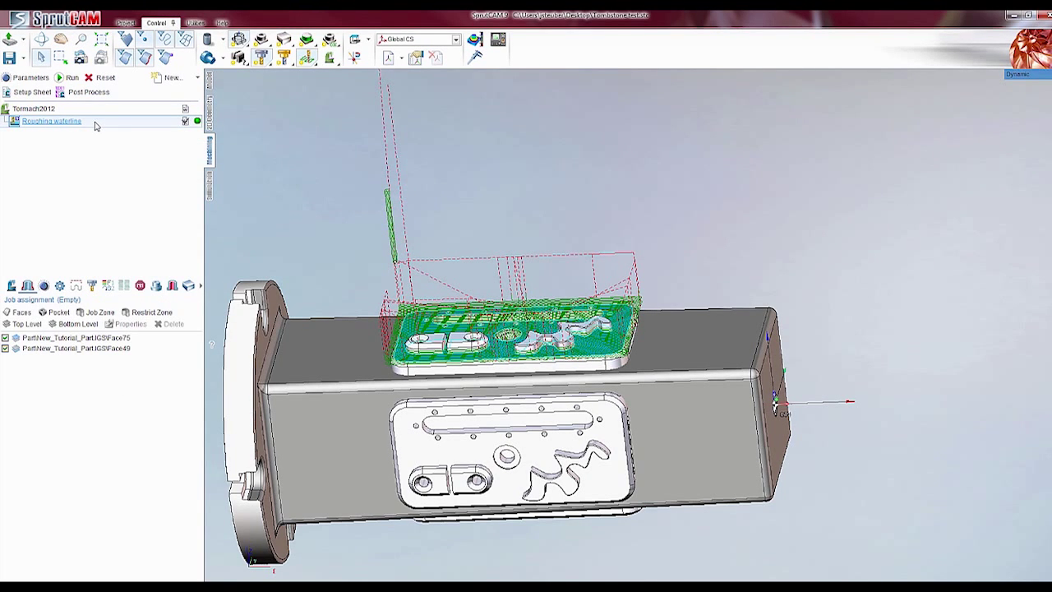
right_click(95, 125)
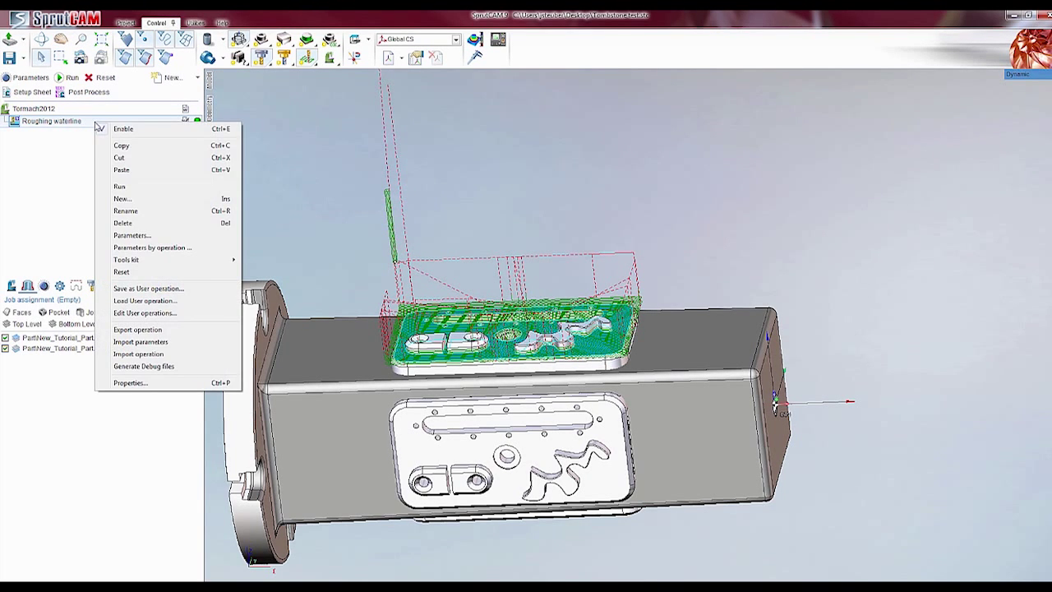
left_click(124, 170)
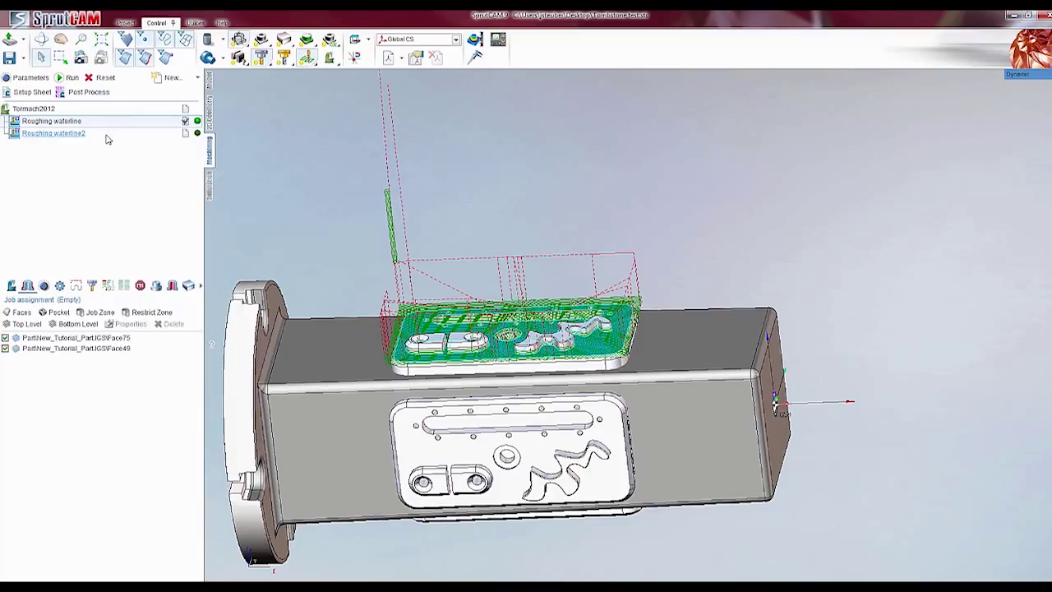
Delete both assigned job faces from Roughing waterline2
left_click(106, 138)
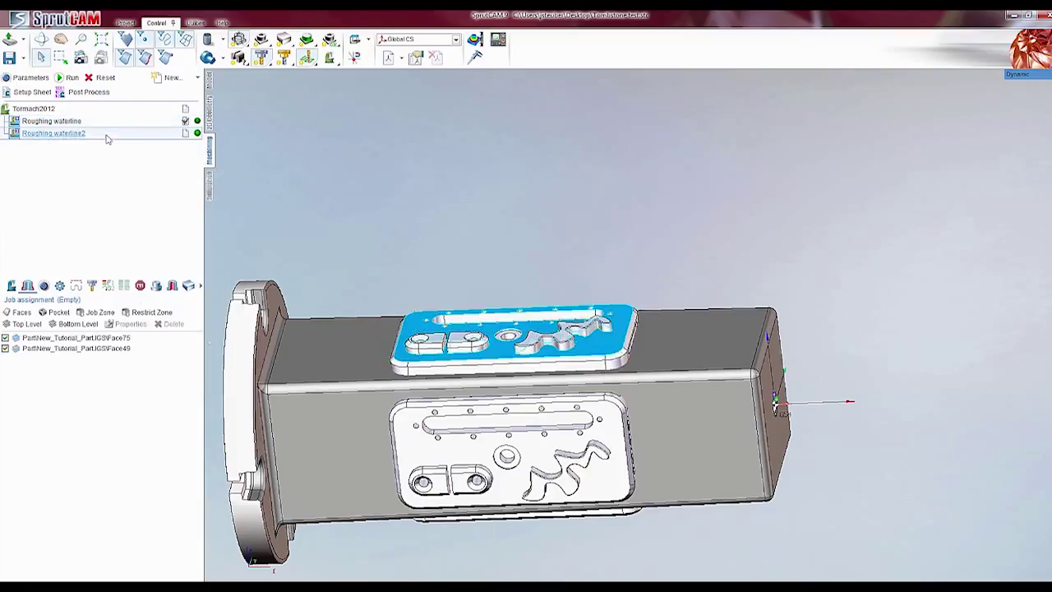
left_click(359, 205)
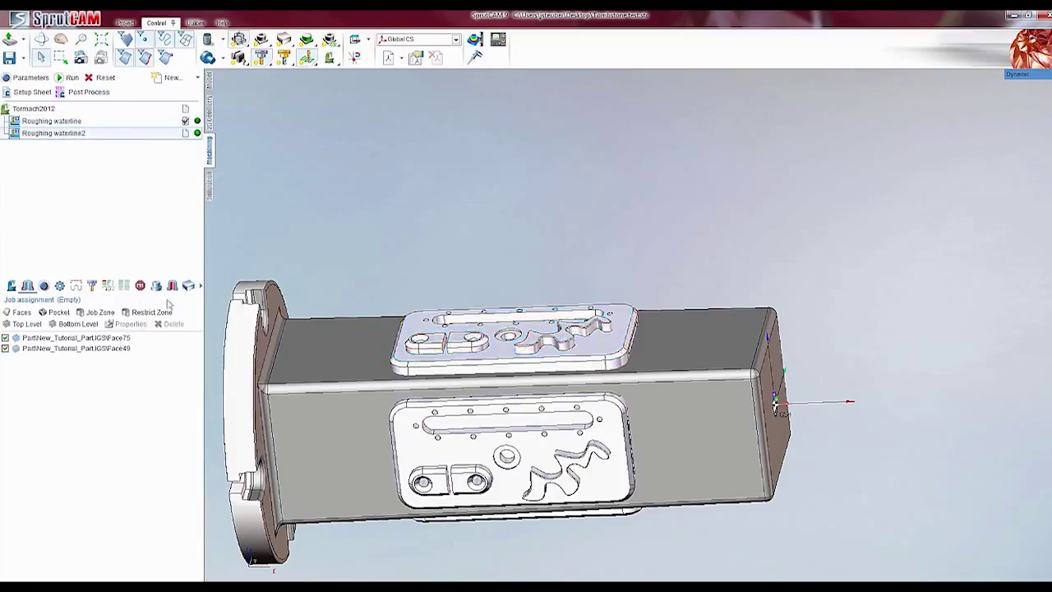
left_click(95, 348)
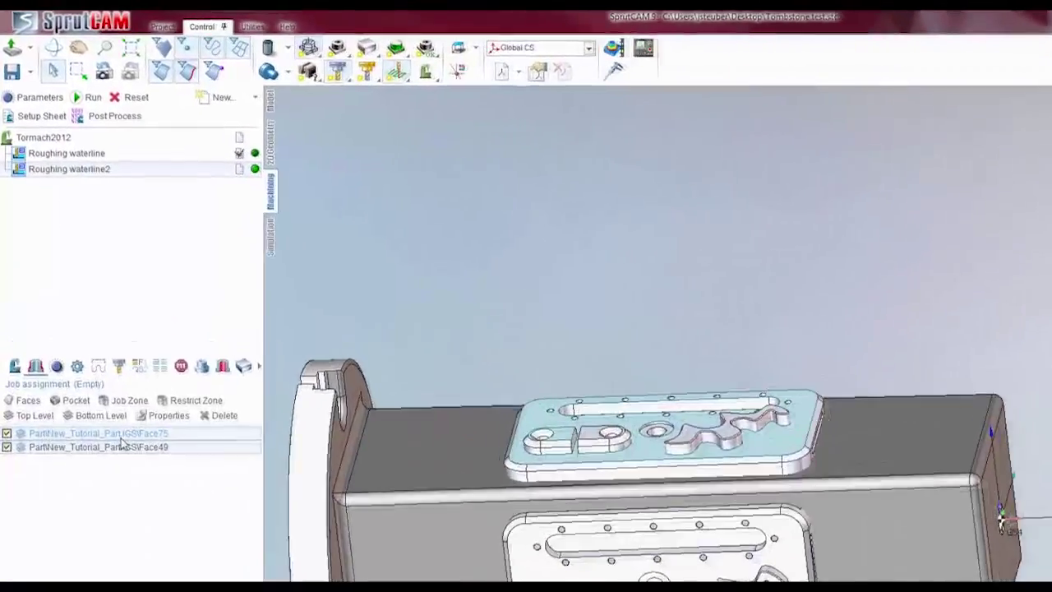
key("Delete")
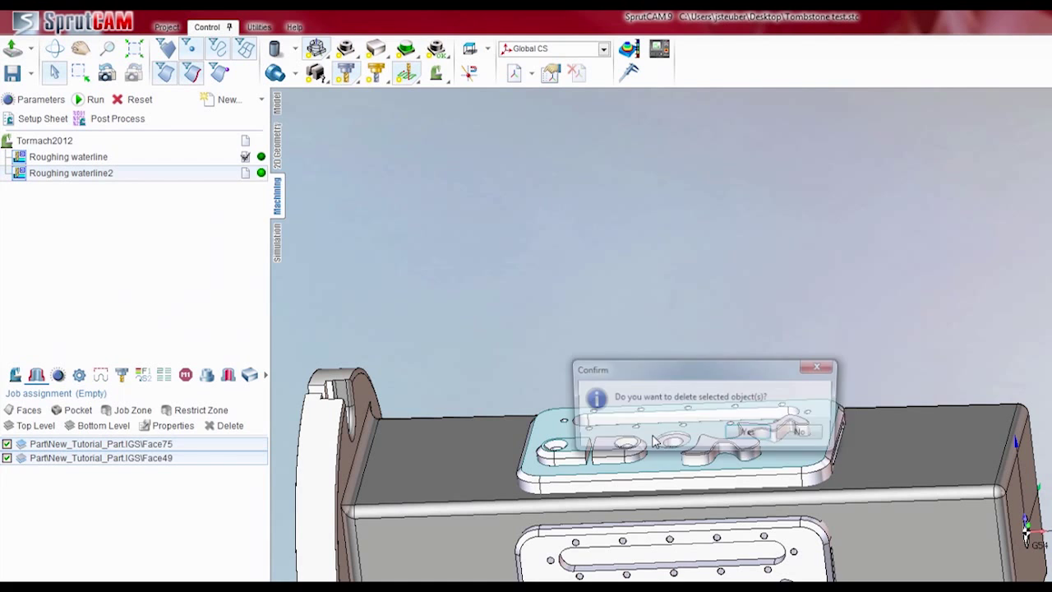
left_click(744, 432)
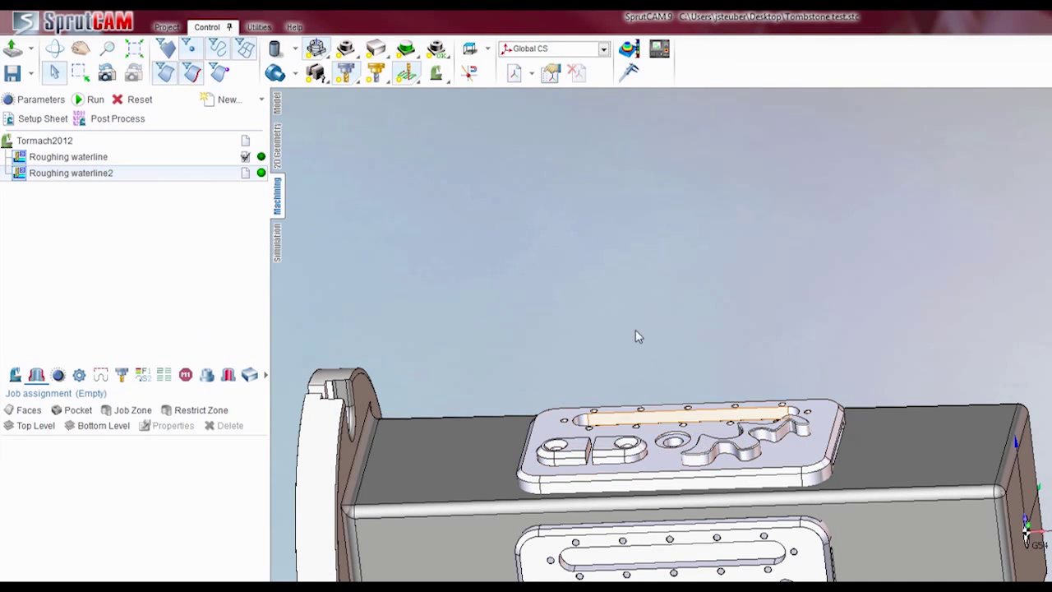
Enter 90 as Roughing waterline2's Axis A Position and orbit to check the rotated part
left_click(16, 376)
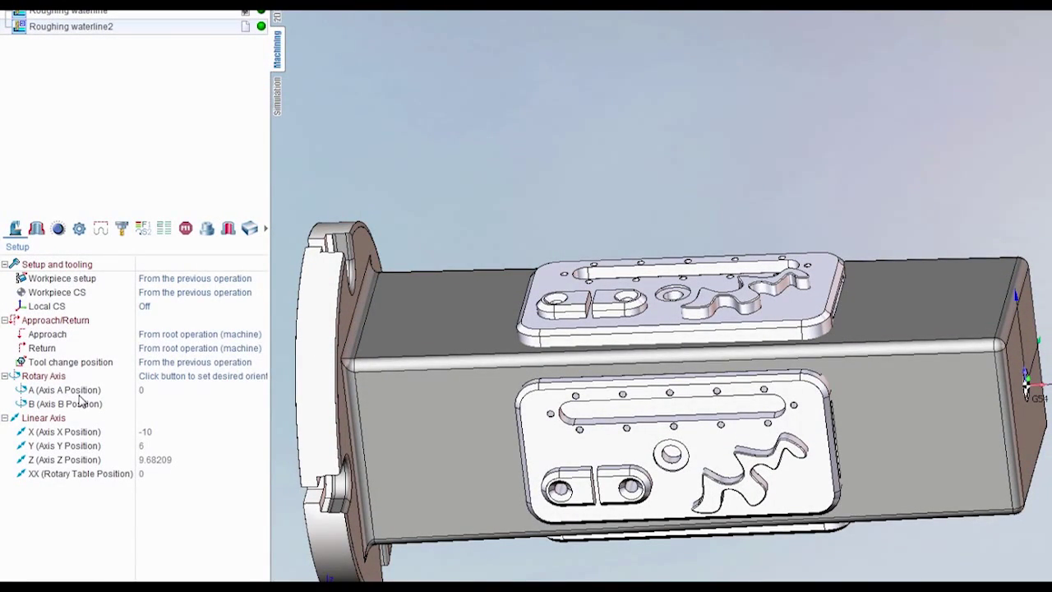
left_click(148, 390)
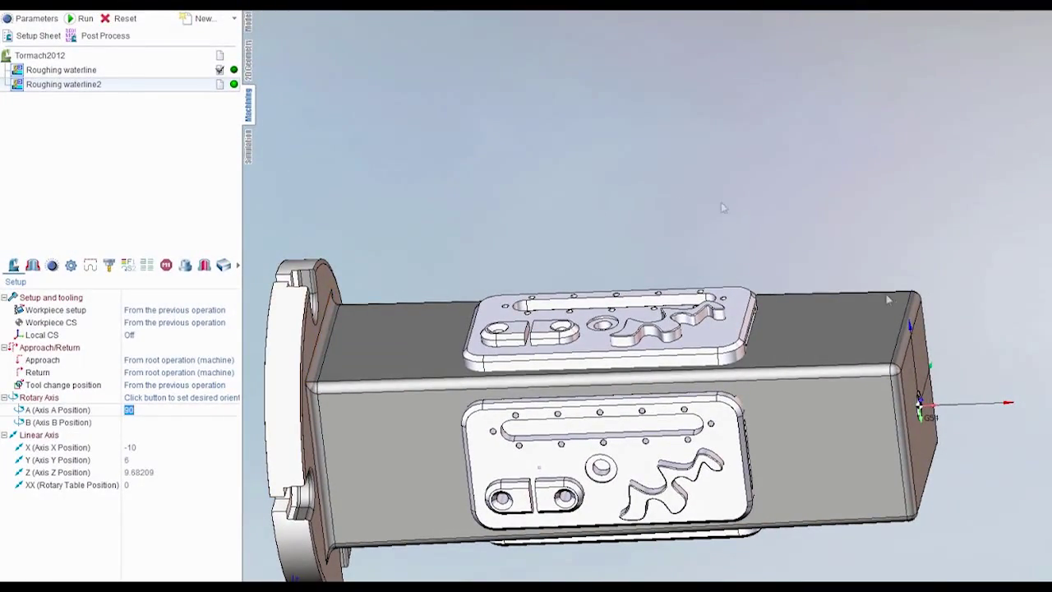
right_click_drag(967, 375, 914, 398)
middle_click_drag(913, 398, 892, 411)
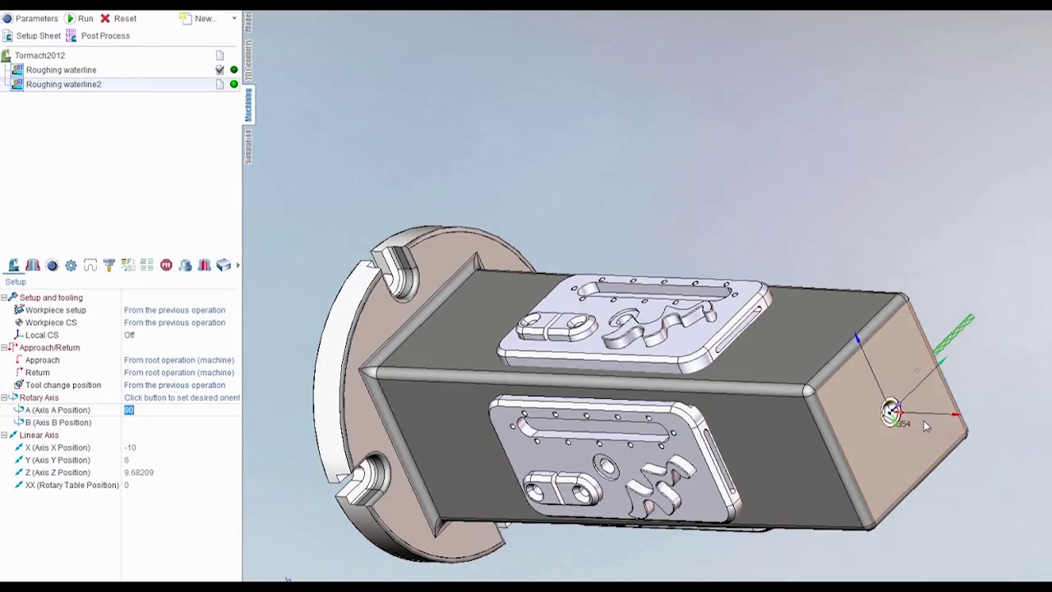
scroll(908, 419, "up", 3)
scroll(912, 423, "down", 3)
scroll(920, 423, "down", 5)
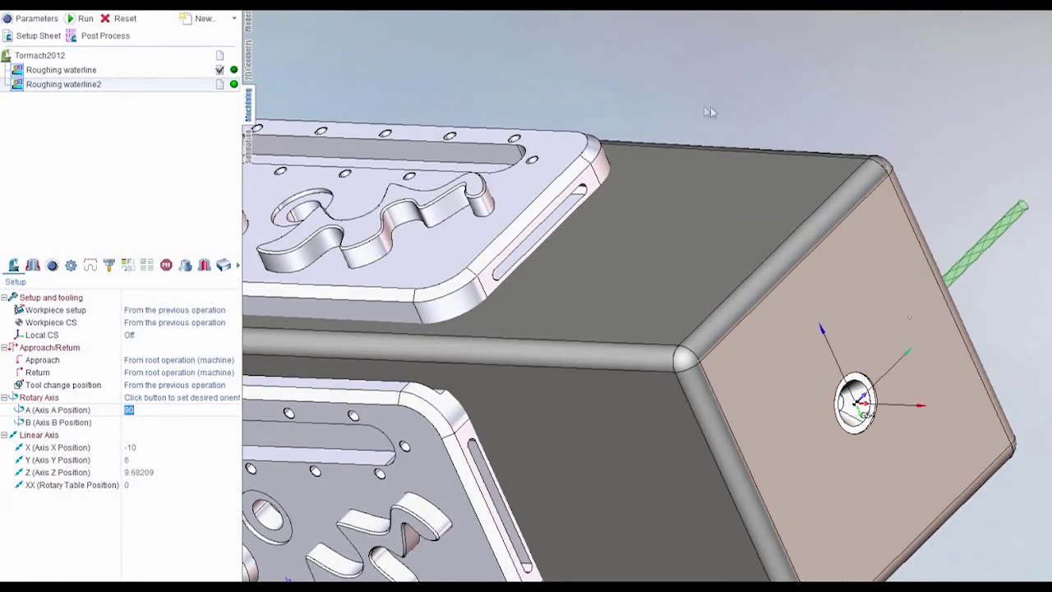
middle_click_drag(710, 123, 830, 391)
scroll(772, 319, "down", 5)
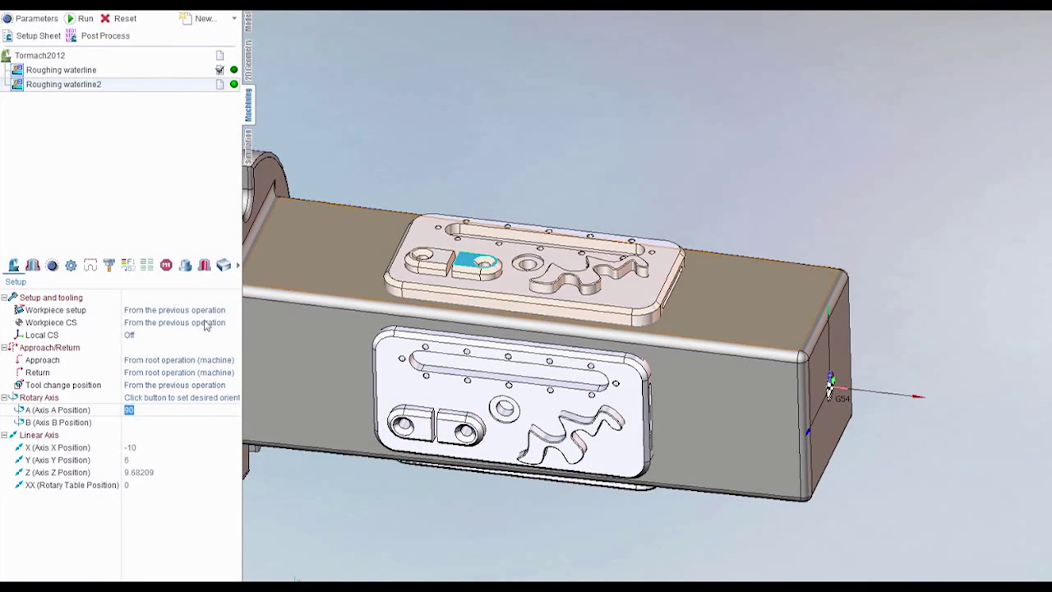
Pick Face46 and Face49 as top and bottom levels, then calculate the second plate's toolpath
left_click(34, 267)
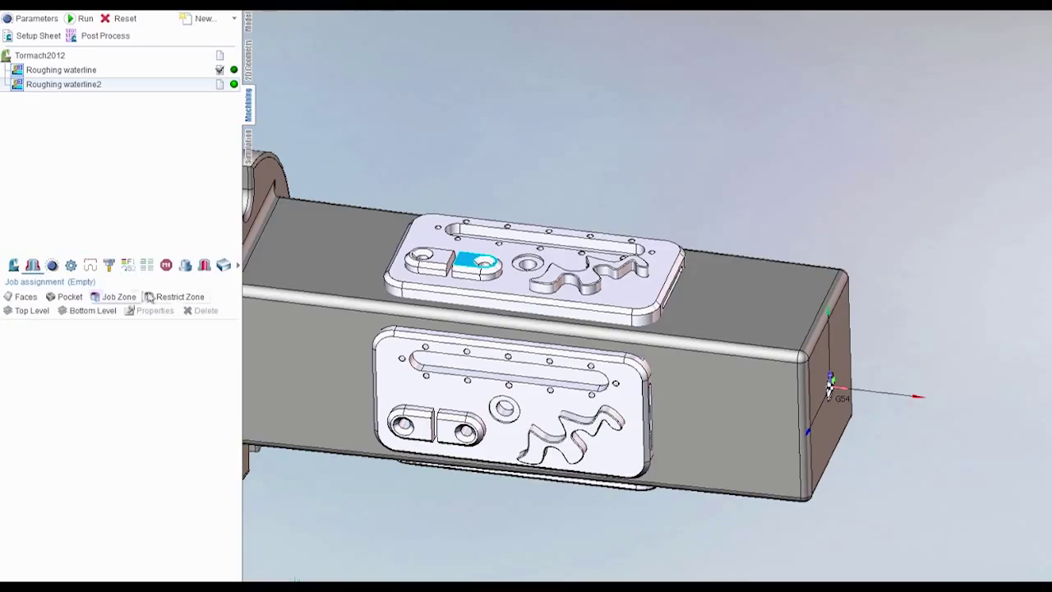
left_click(36, 314)
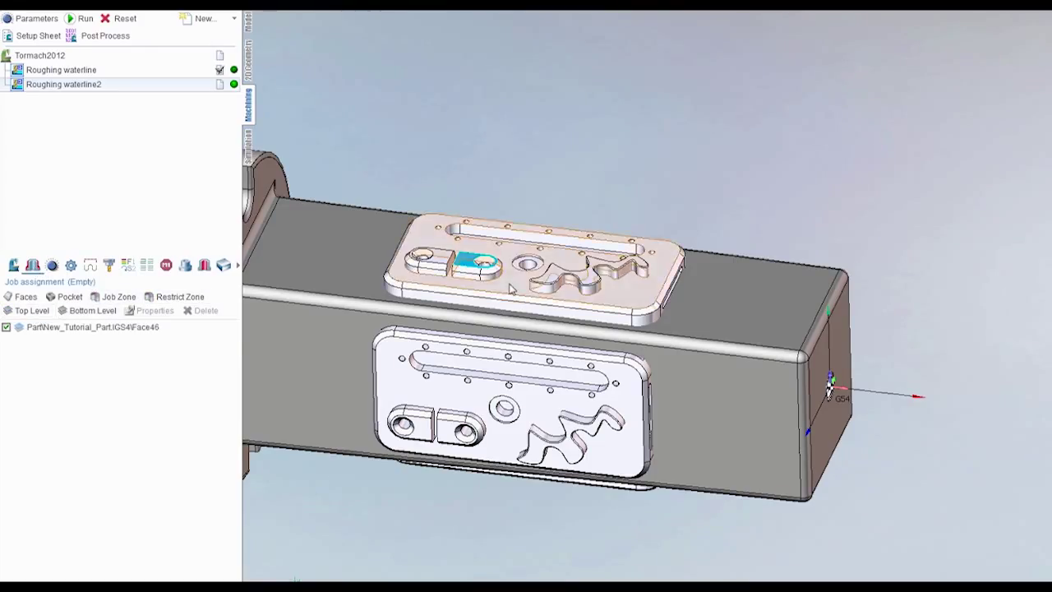
left_click(93, 311)
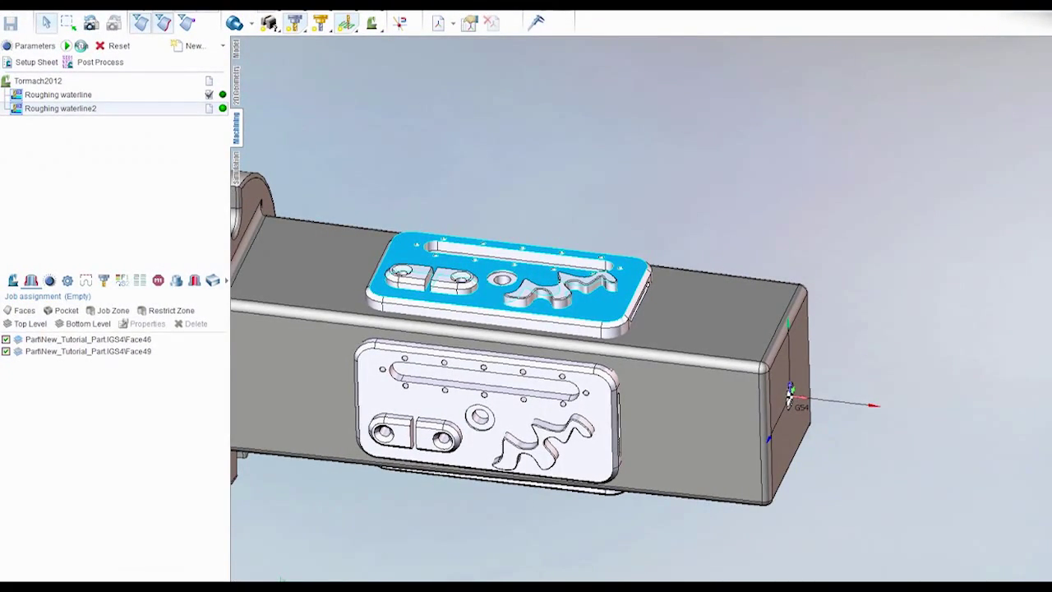
left_click(80, 45)
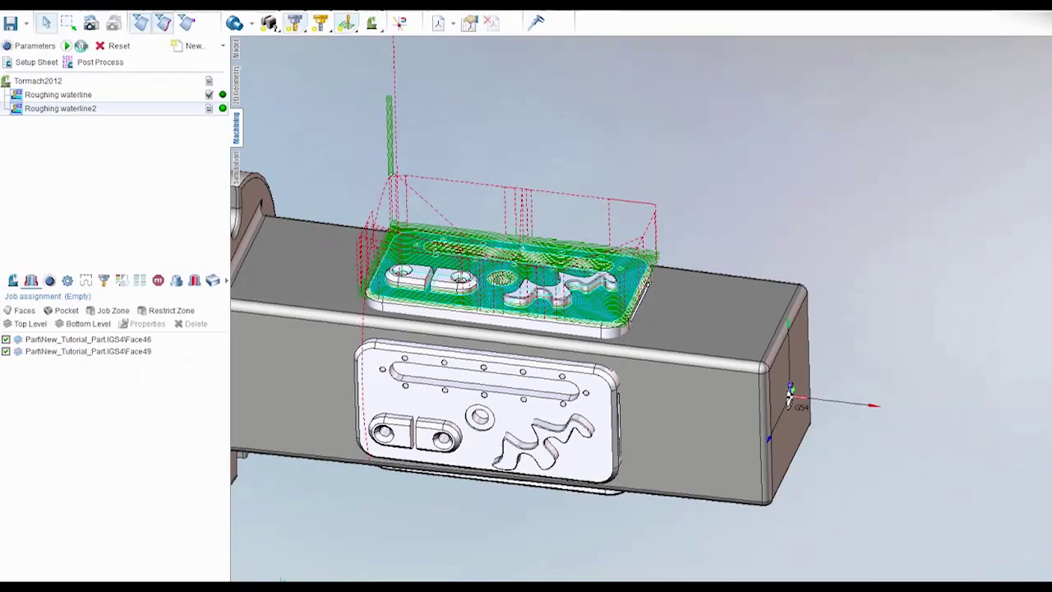
left_click(78, 82)
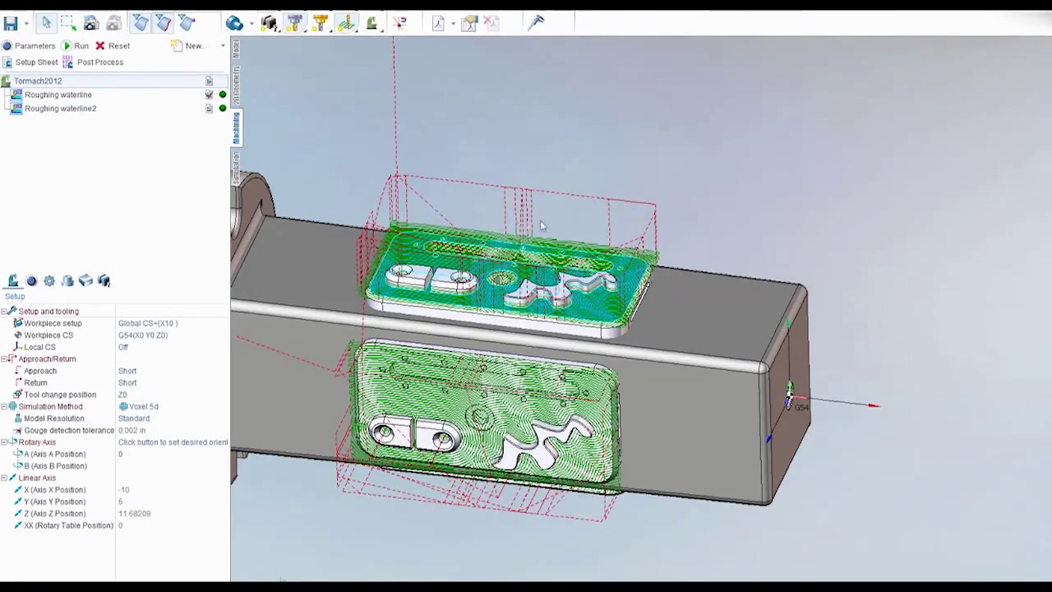
middle_click_drag(581, 201, 601, 209)
Copy and paste the waterline operation twice to create Roughing waterline3 and Roughing waterline4
left_click(118, 110)
right_click(117, 110)
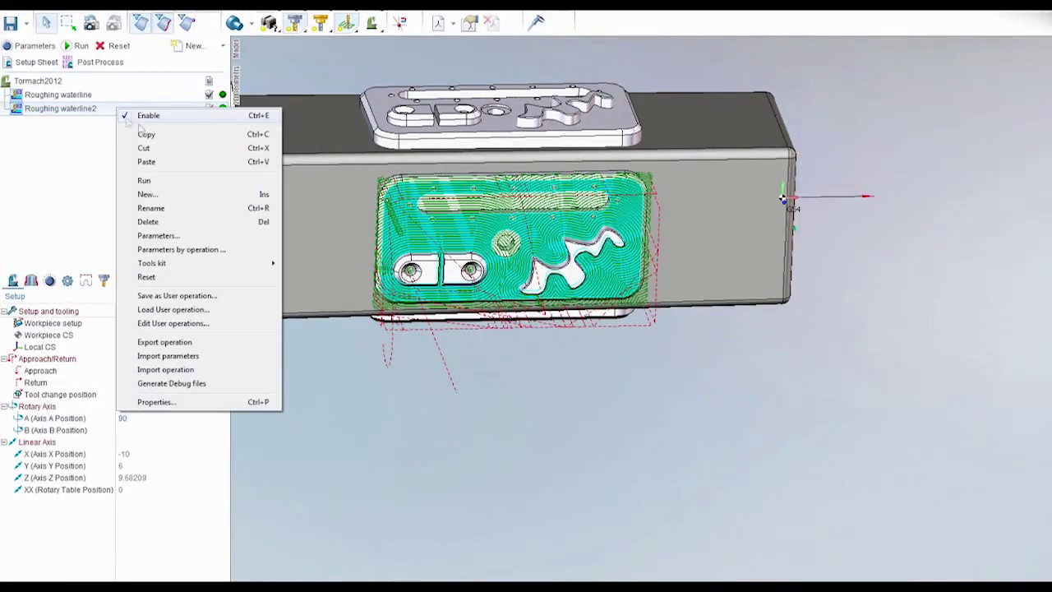
left_click(157, 135)
right_click(122, 111)
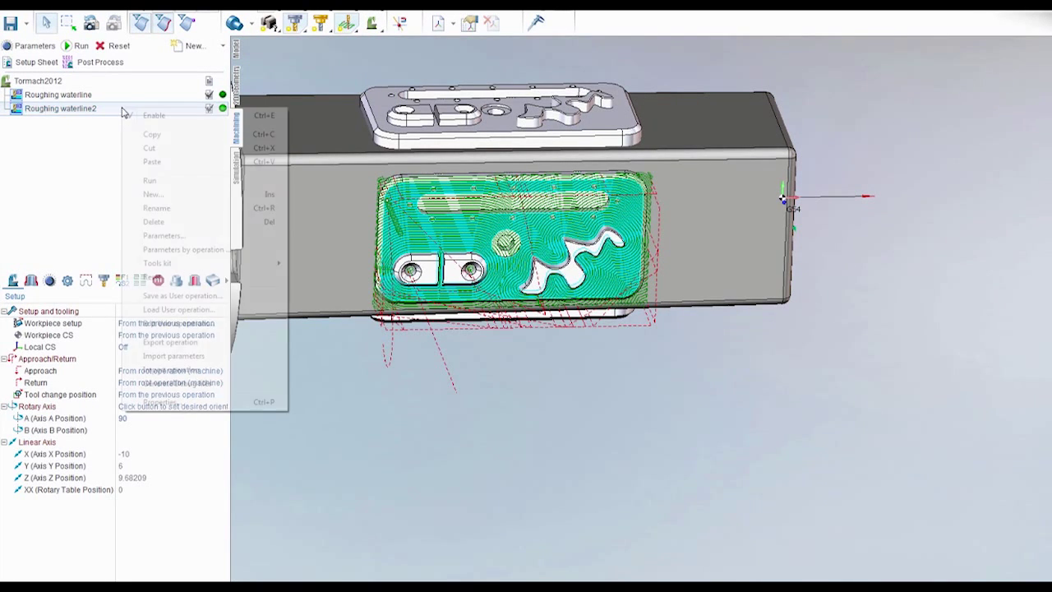
left_click(160, 159)
right_click(116, 125)
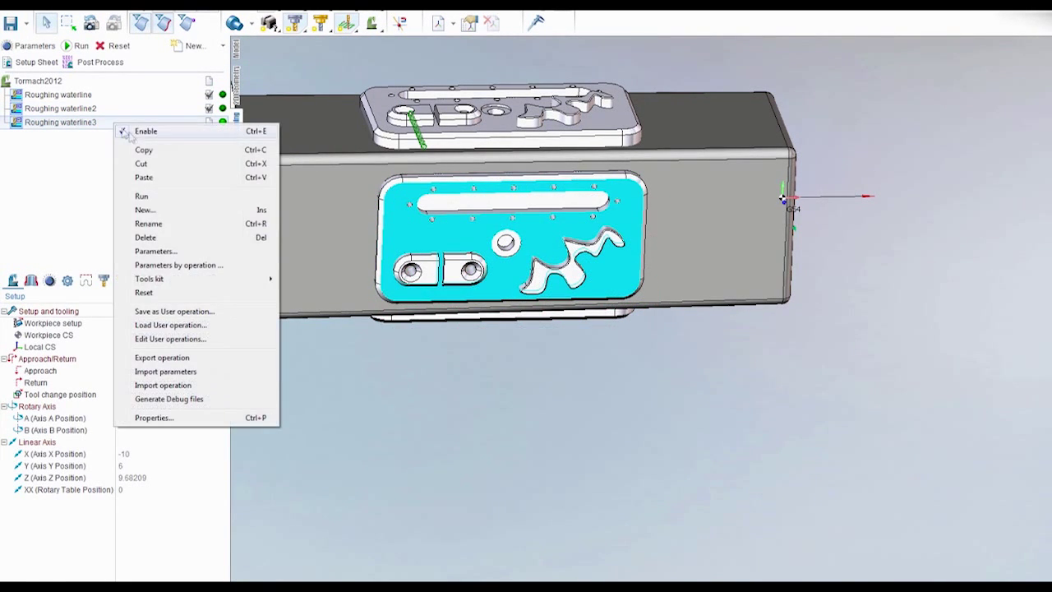
left_click(144, 150)
right_click(128, 129)
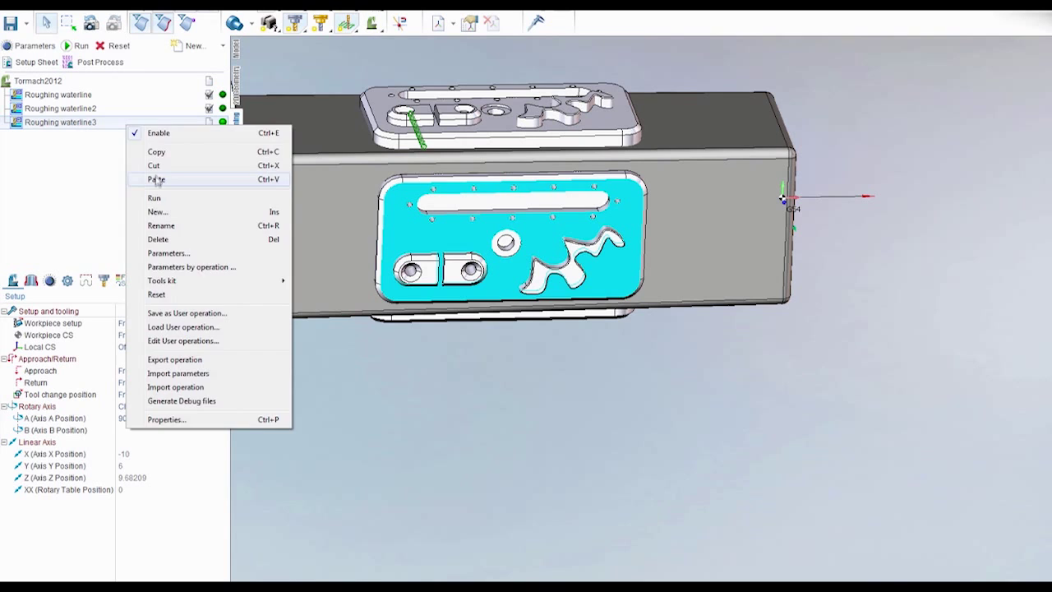
left_click(152, 177)
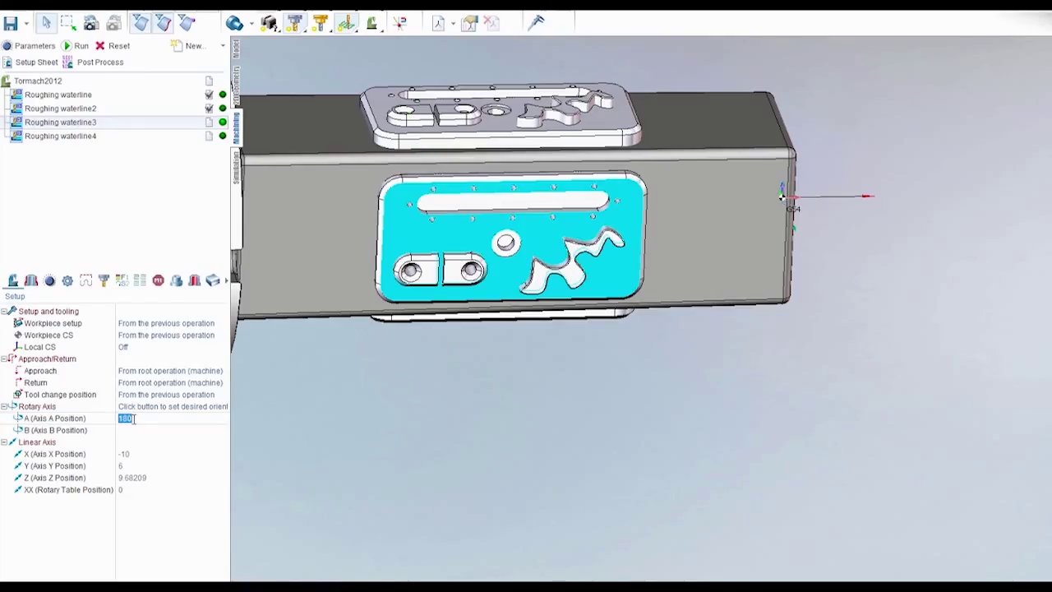
left_click(108, 137)
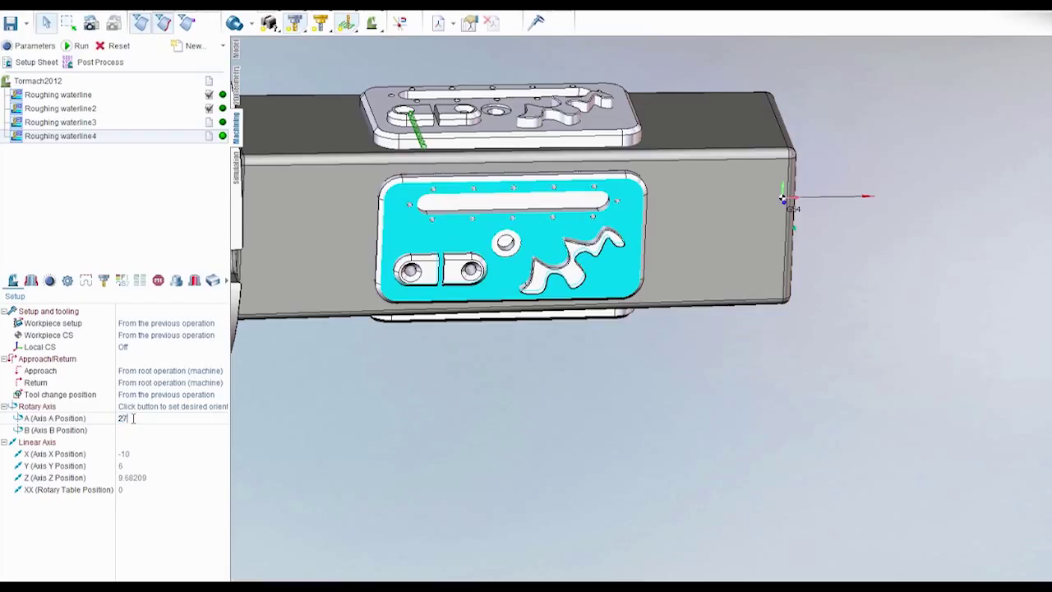
left_click(162, 127)
Replace Roughing waterline3's inherited faces with the upper part's pocket floor and top plate face
left_click(30, 281)
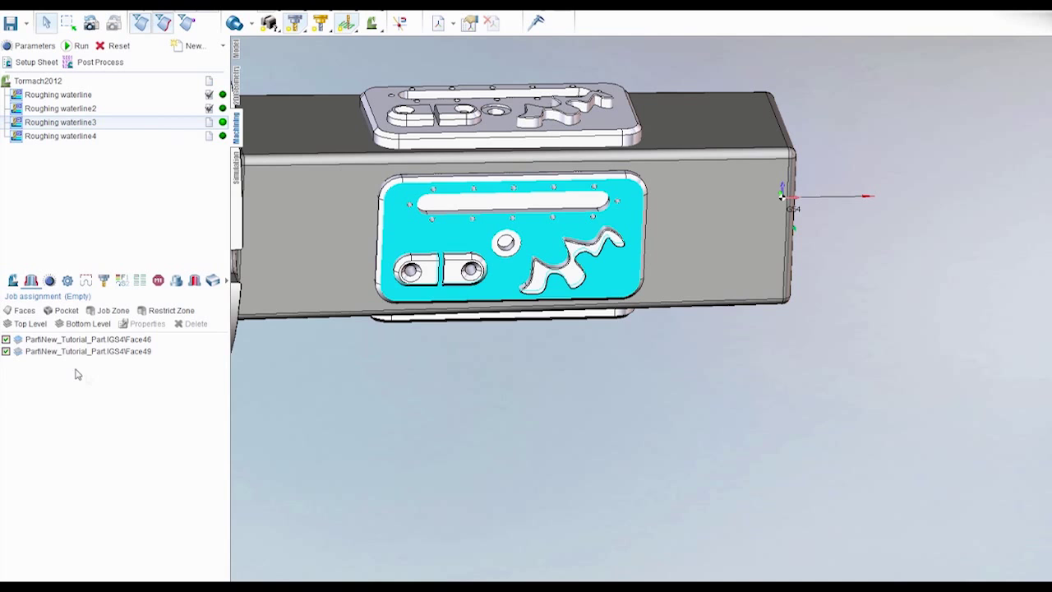
left_click(92, 352)
left_click(97, 340)
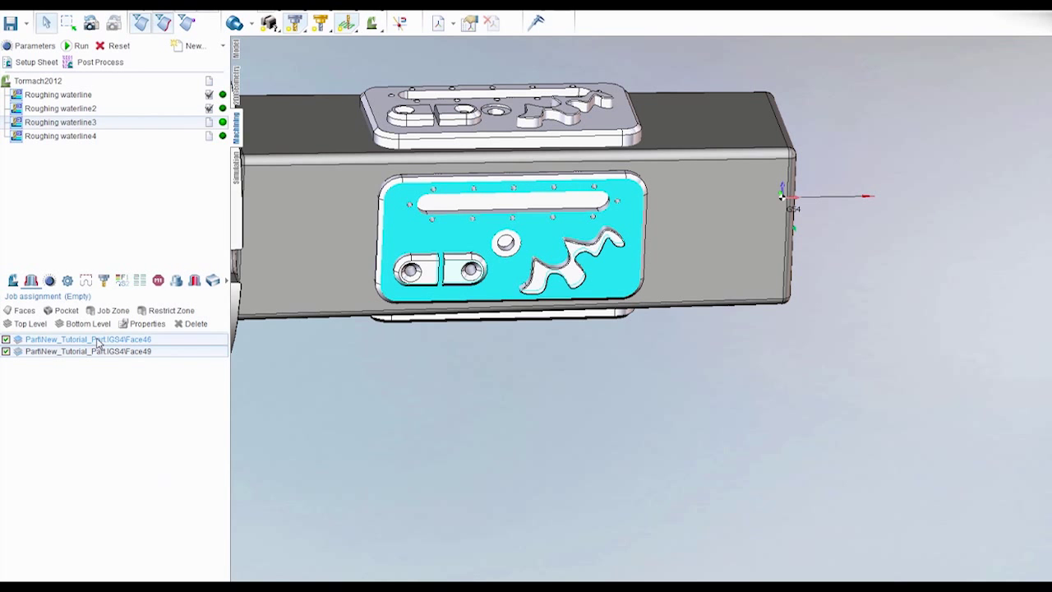
key("Delete")
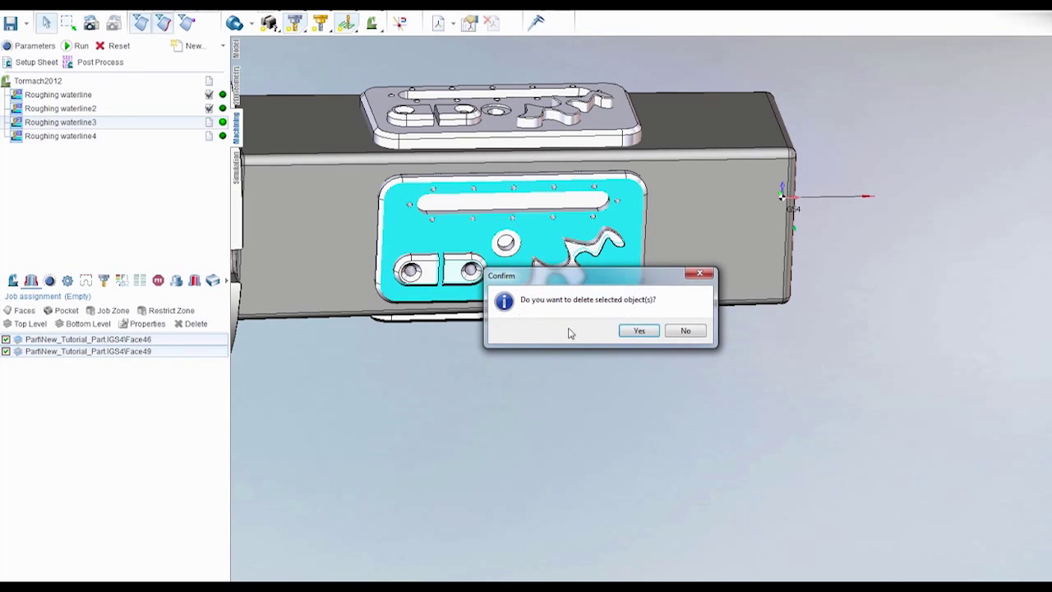
left_click(639, 331)
middle_click_drag(803, 217, 743, 235)
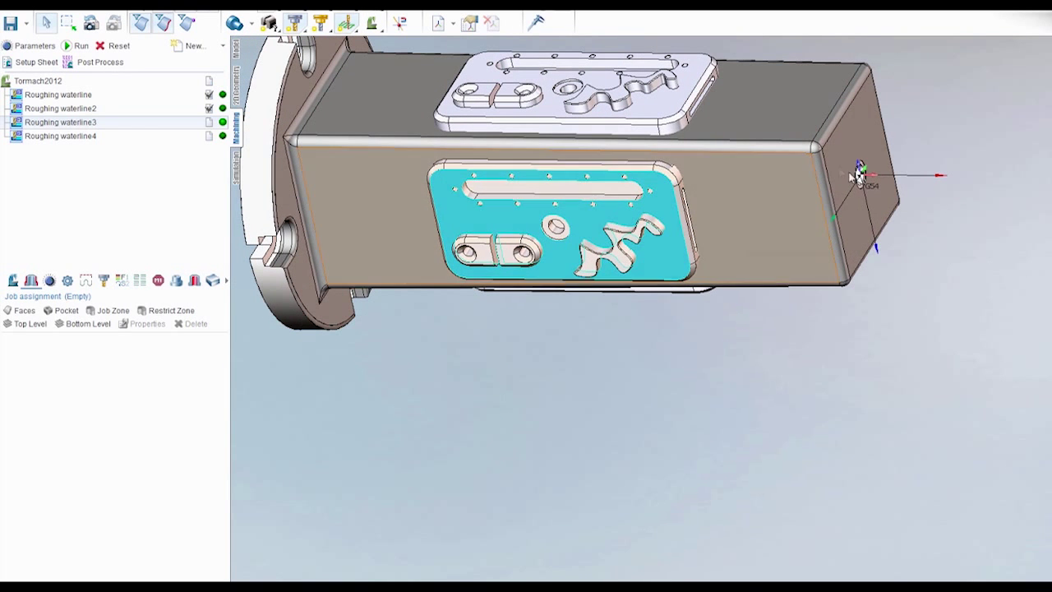
left_click(630, 97)
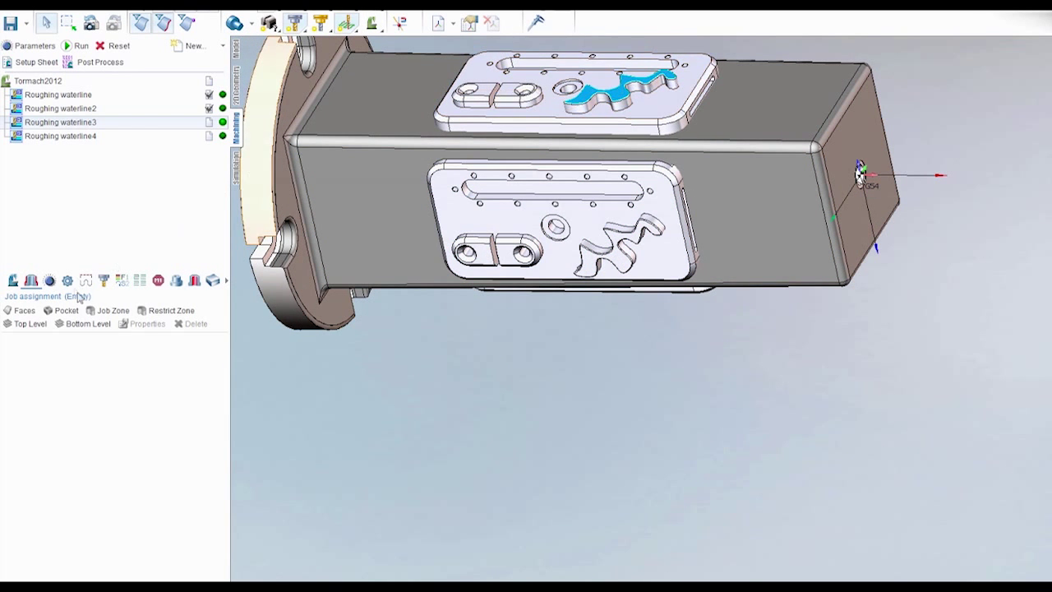
left_click(42, 326)
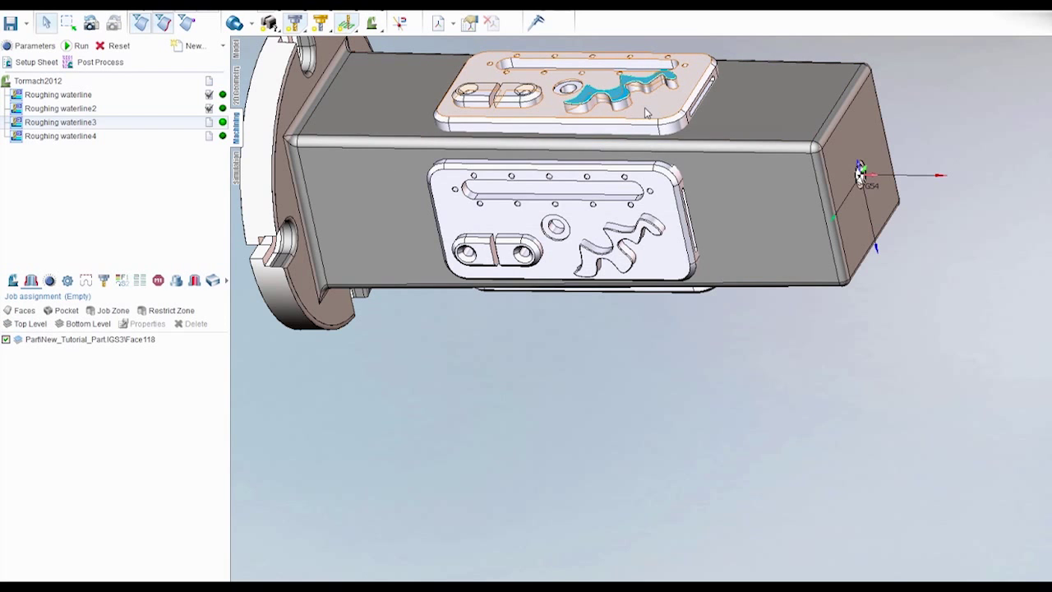
left_click(573, 138)
left_click(85, 323)
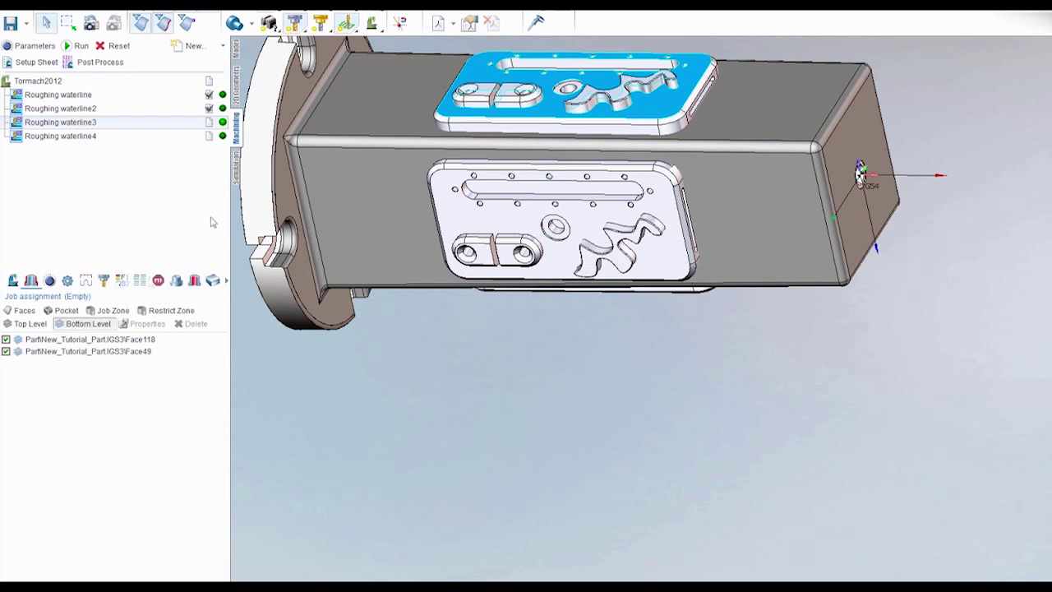
Assign the upper part's pocket floor and top plate face to Roughing waterline4
left_click(99, 137)
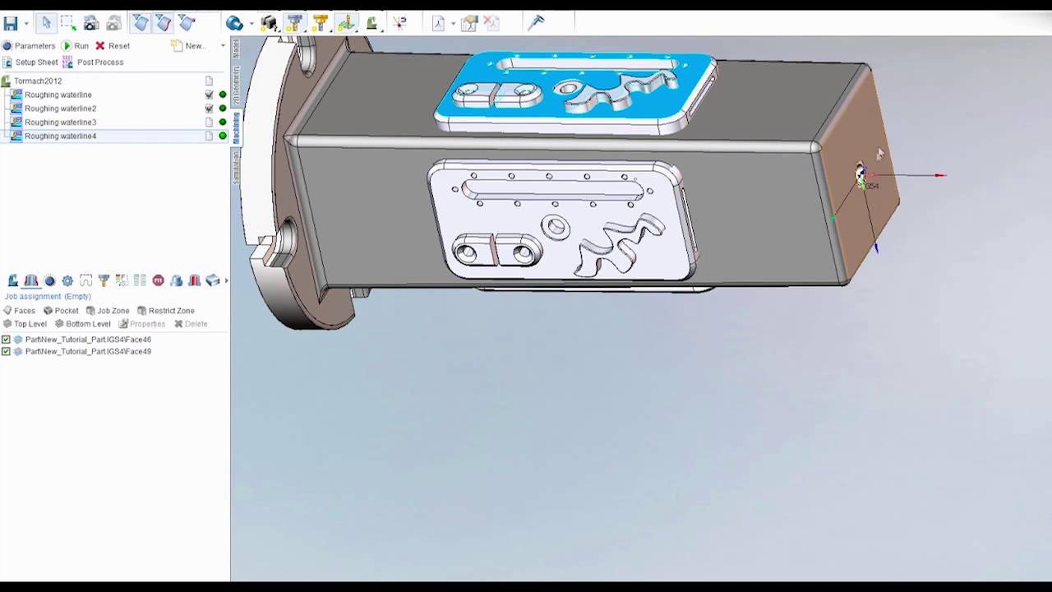
middle_click_drag(770, 171, 643, 364)
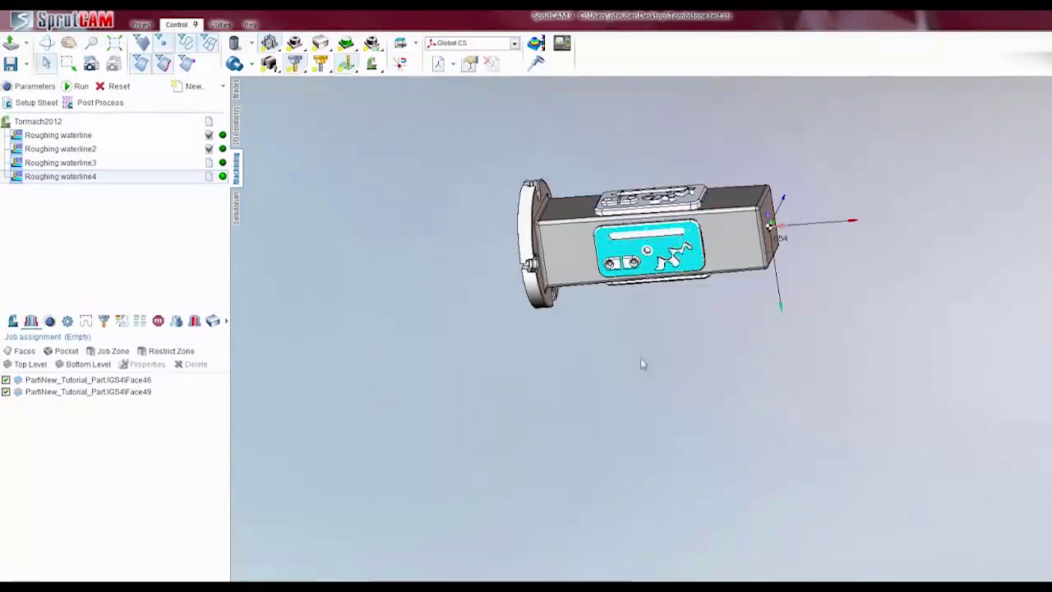
scroll(689, 156, "up", 5)
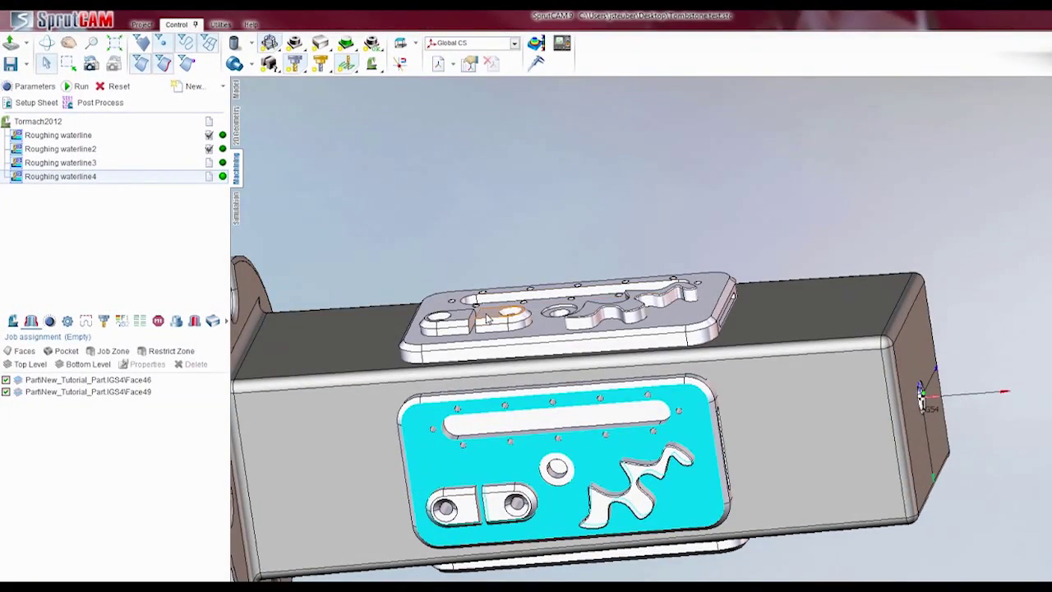
left_click(497, 314)
left_click(28, 364)
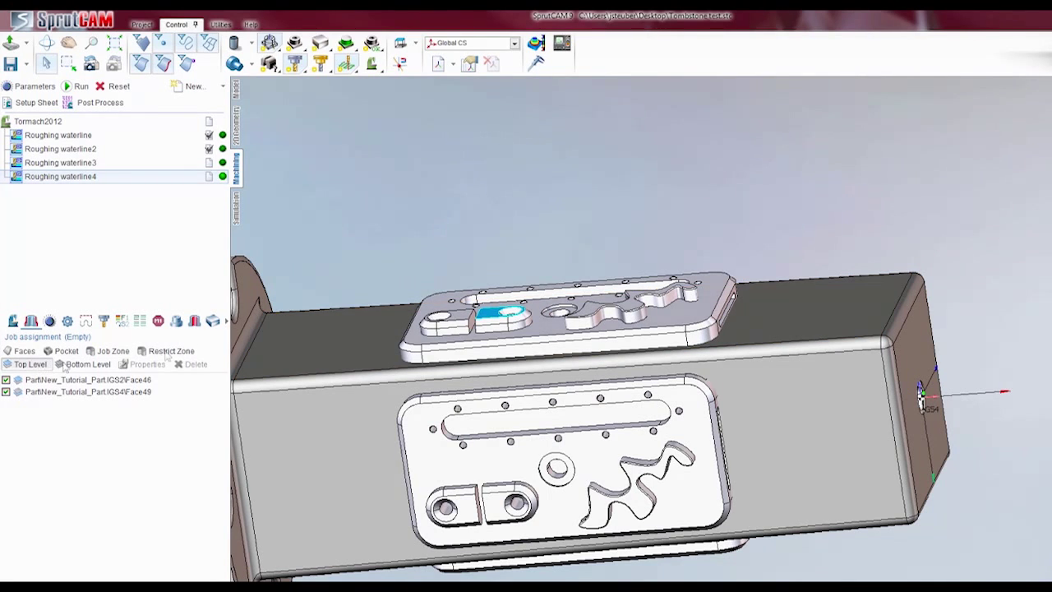
left_click(535, 333)
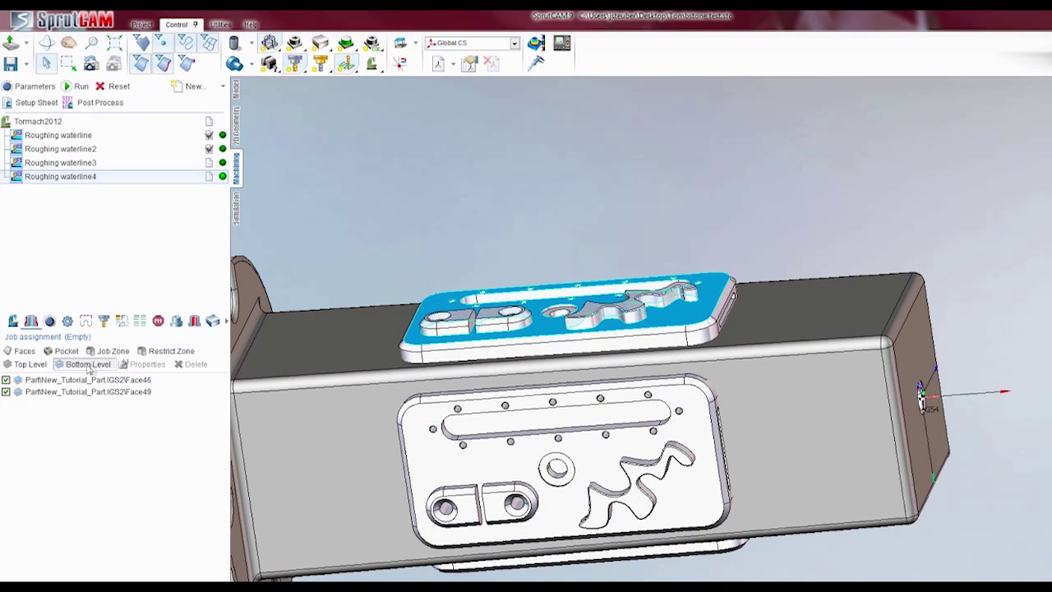
left_click(92, 123)
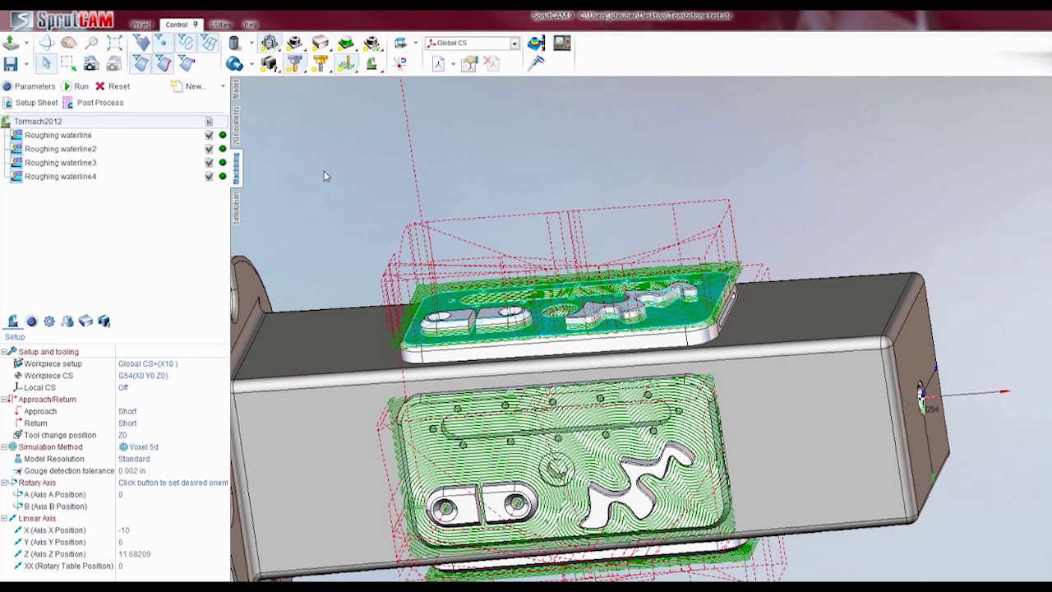
Run the machining simulation of the roughing operations on the stock, starting from the first operation
left_click(235, 209)
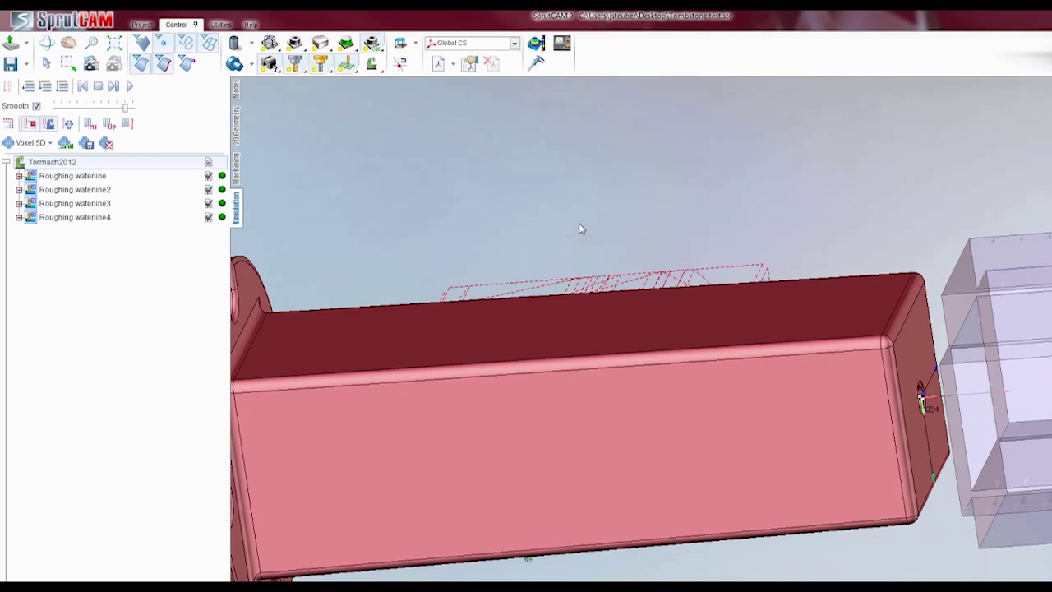
scroll(645, 228, "down", 3)
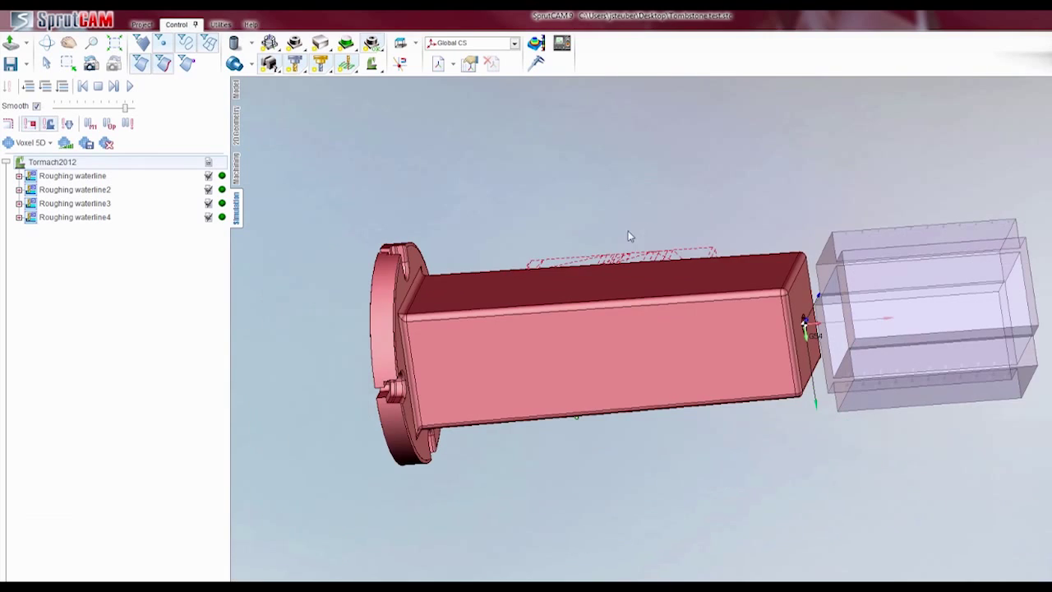
left_click(29, 87)
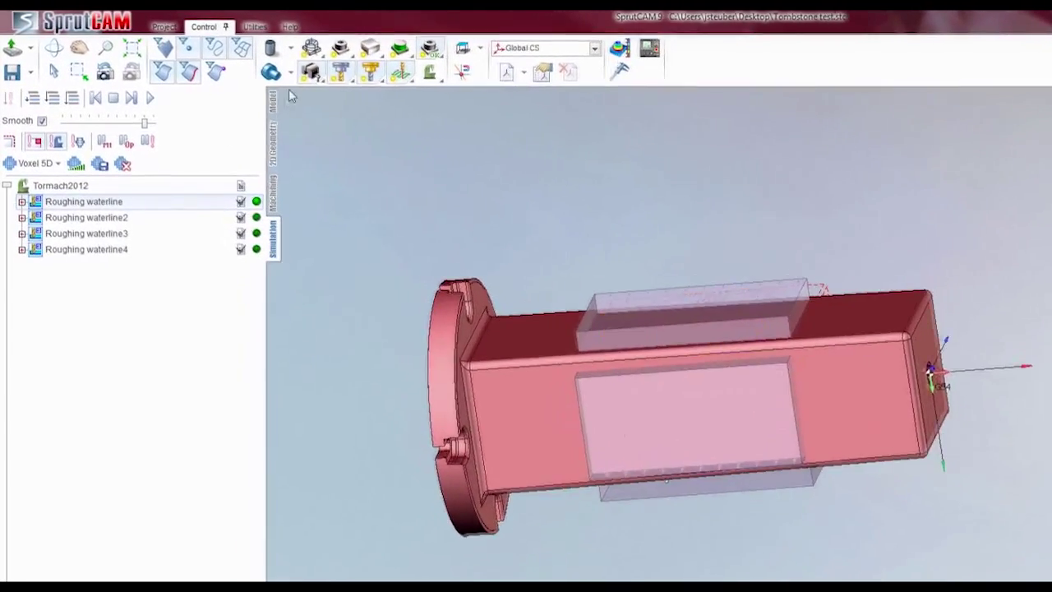
left_click(290, 46)
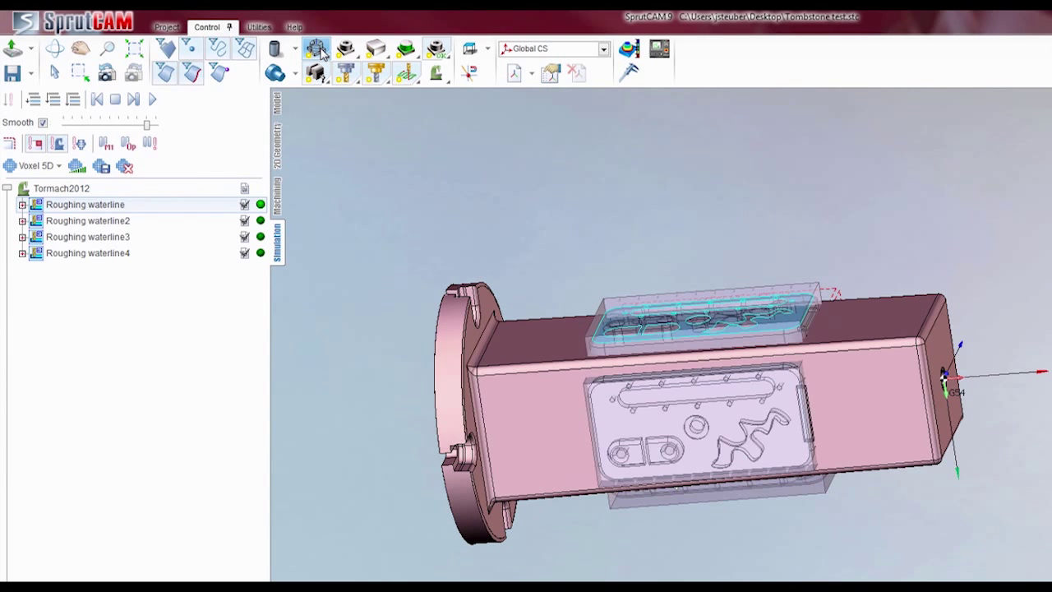
Turn off Transparent in the model display options so the part model shows opaque
left_click(316, 49)
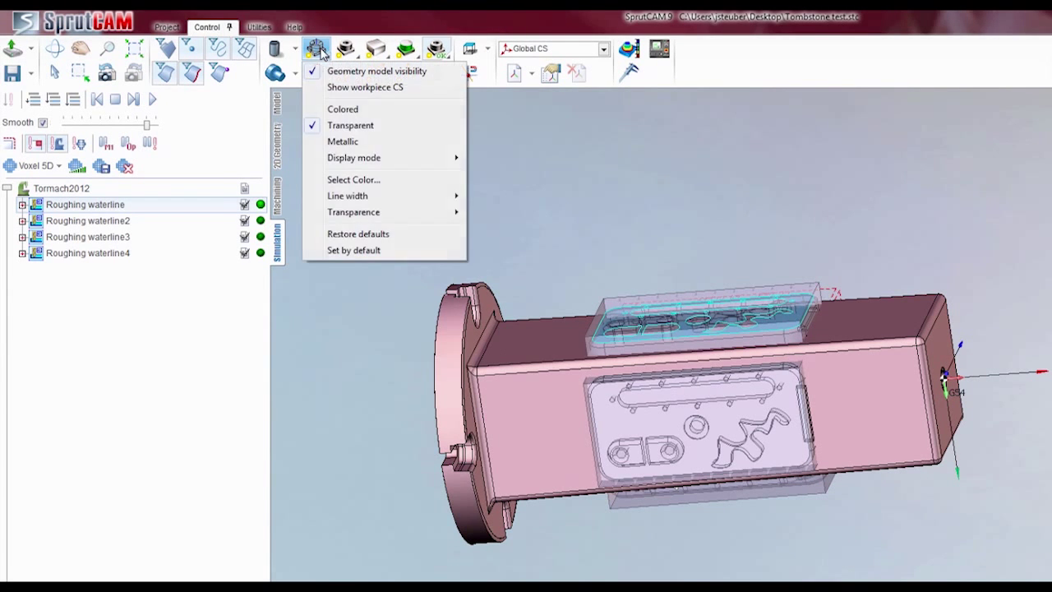
left_click(354, 126)
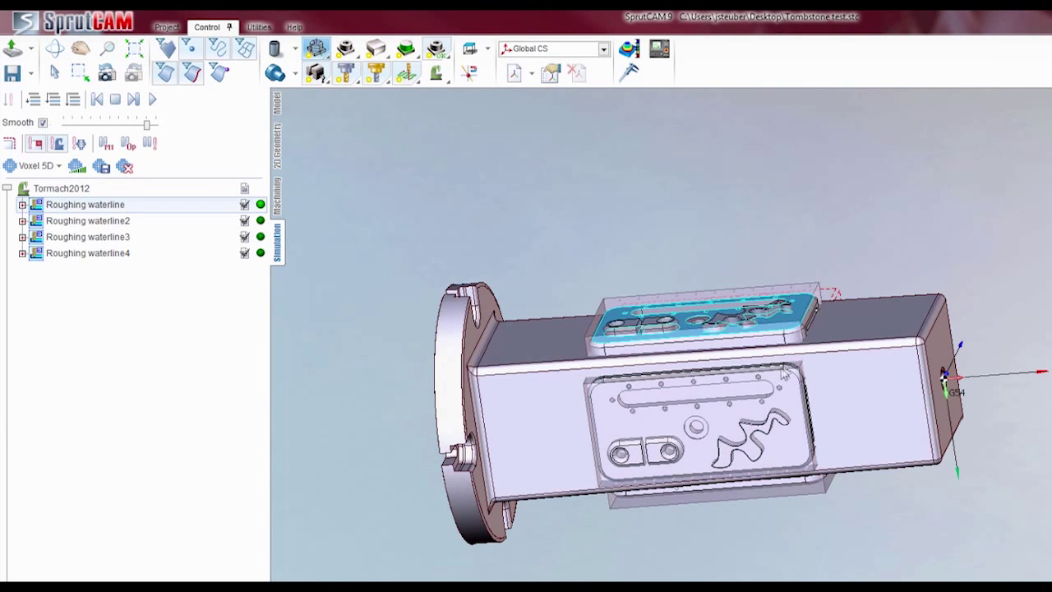
scroll(783, 373, "up", 5)
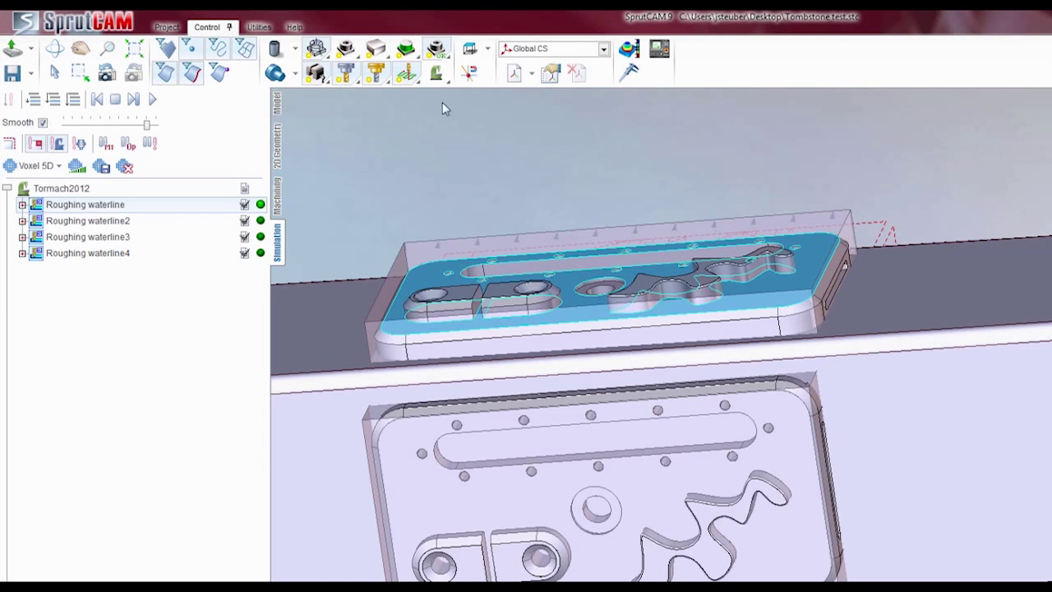
Orbit and zoom out to show the whole tombstone, rotary table and Tormach machine bed
right_click_drag(442, 108, 700, 348)
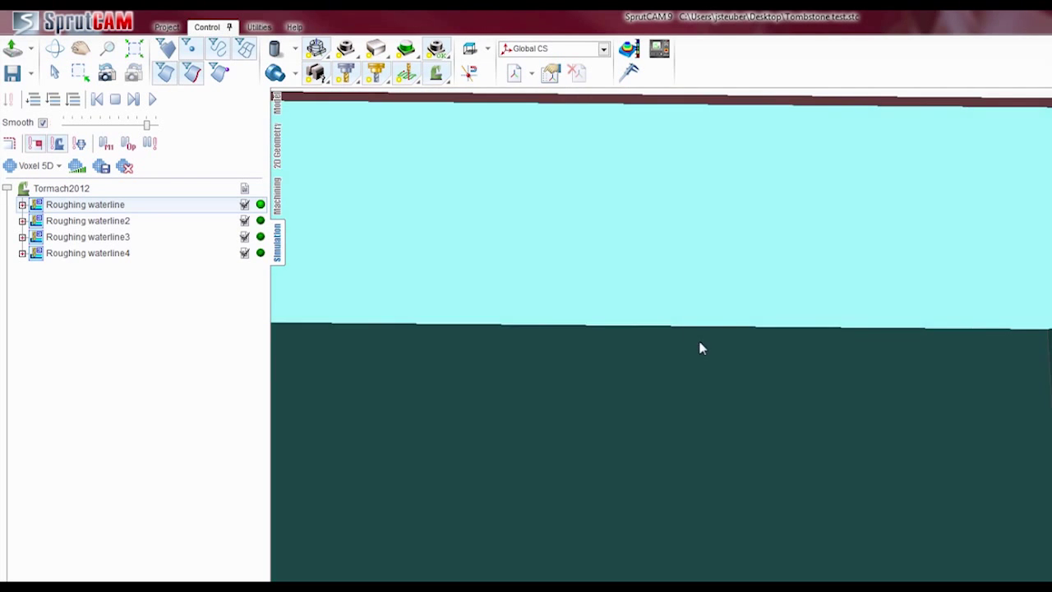
scroll(700, 345, "down", 6)
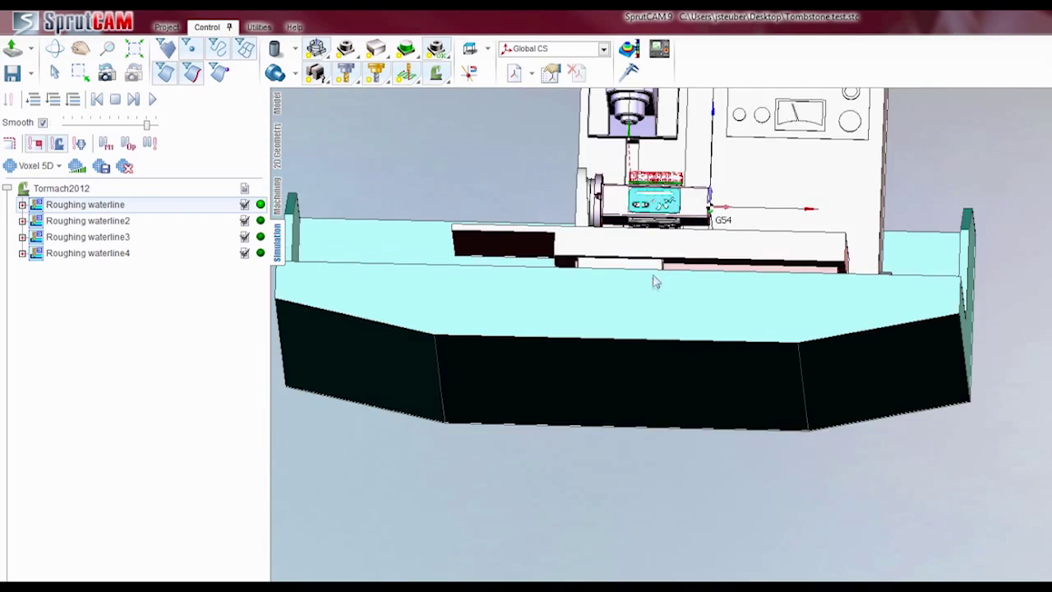
right_click_drag(654, 282, 689, 270)
scroll(686, 146, "up", 4)
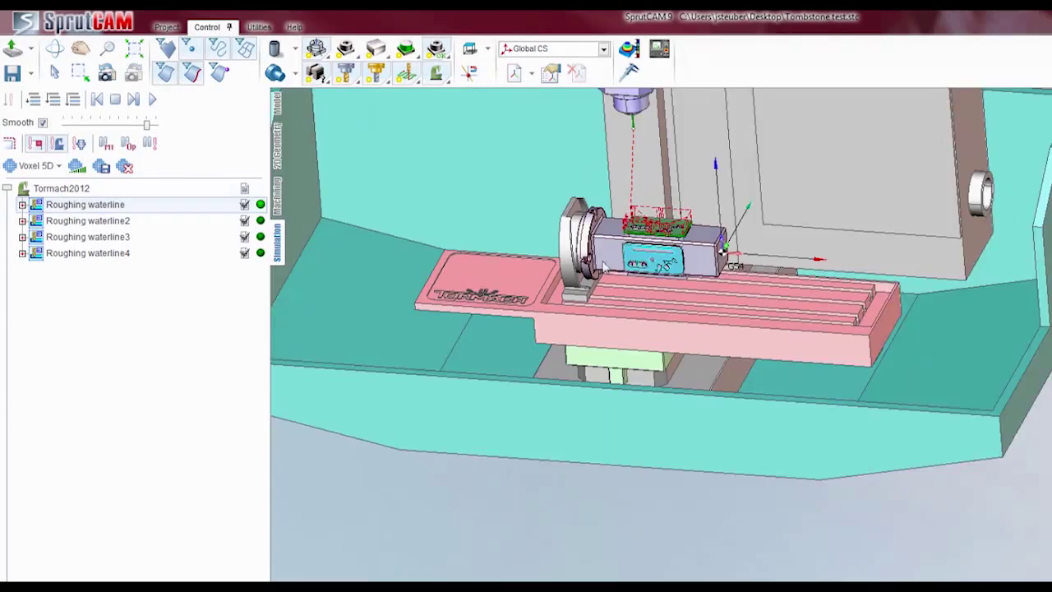
scroll(737, 157, "up", 5)
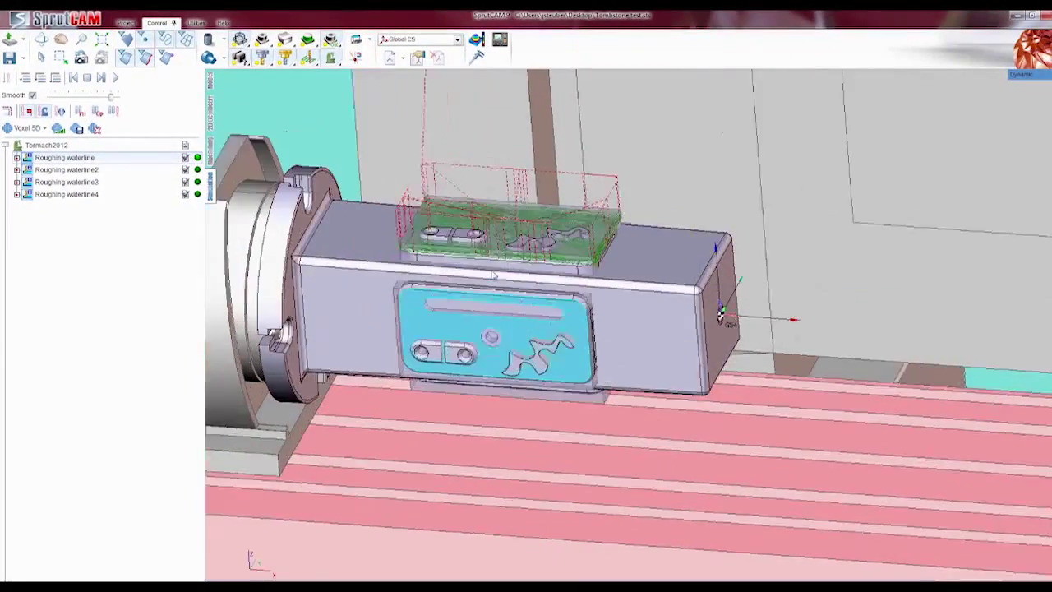
scroll(493, 275, "up", 4)
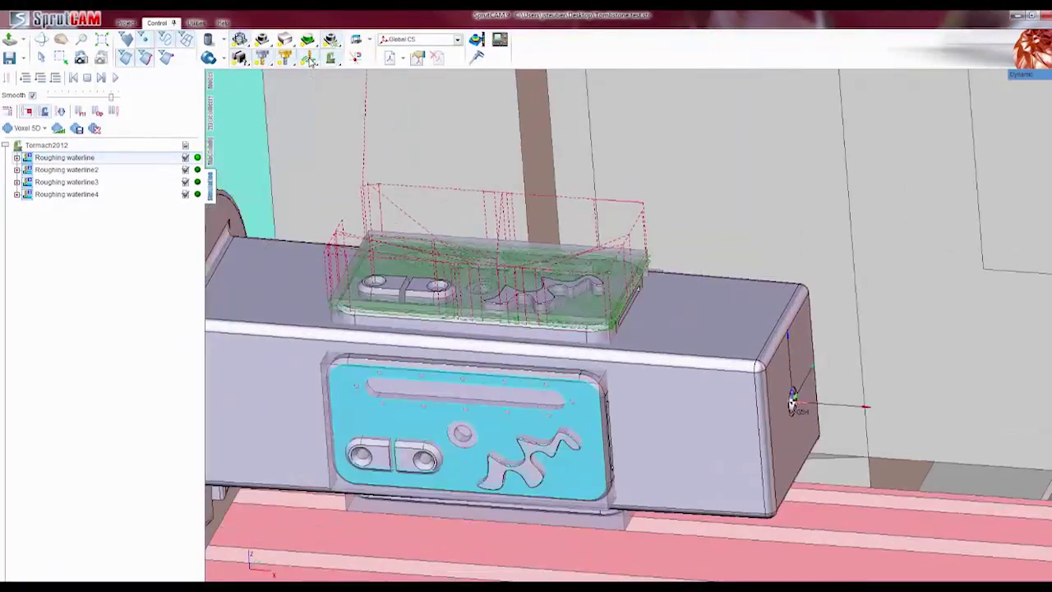
scroll(492, 275, "up", 4)
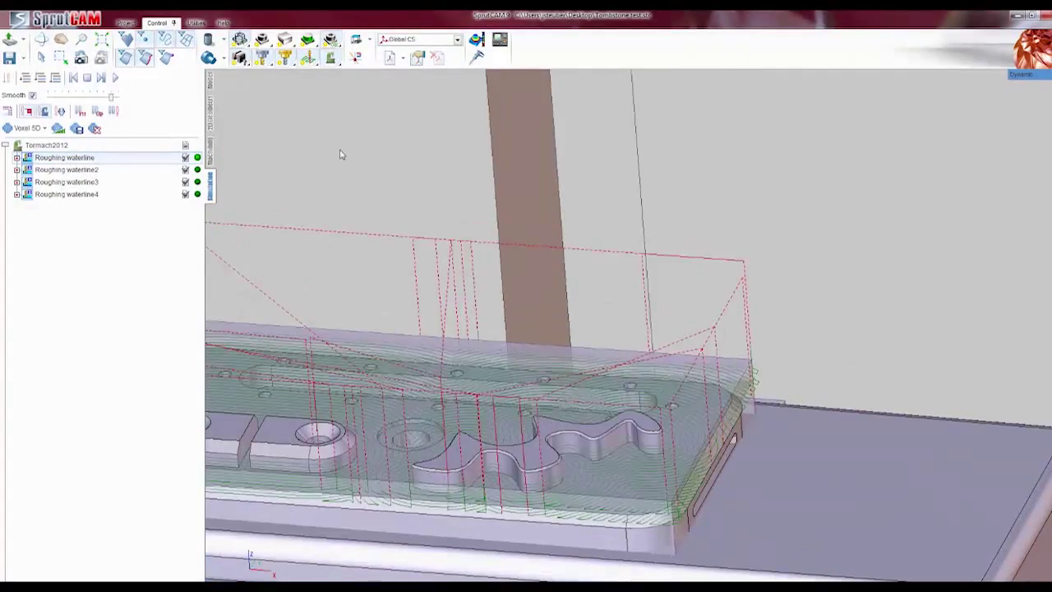
scroll(698, 283, "down", 5)
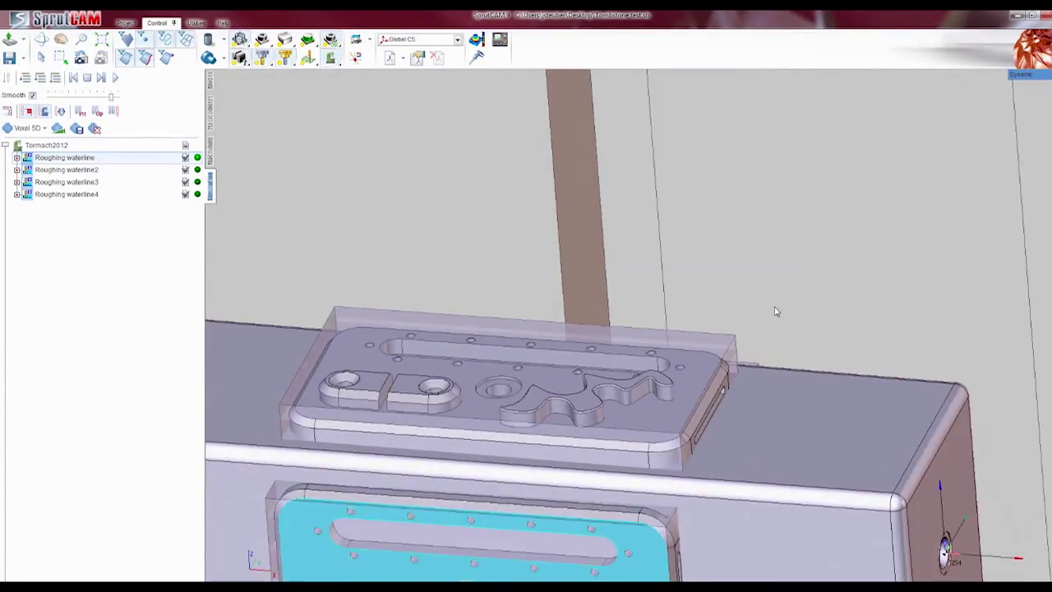
scroll(776, 310, "down", 4)
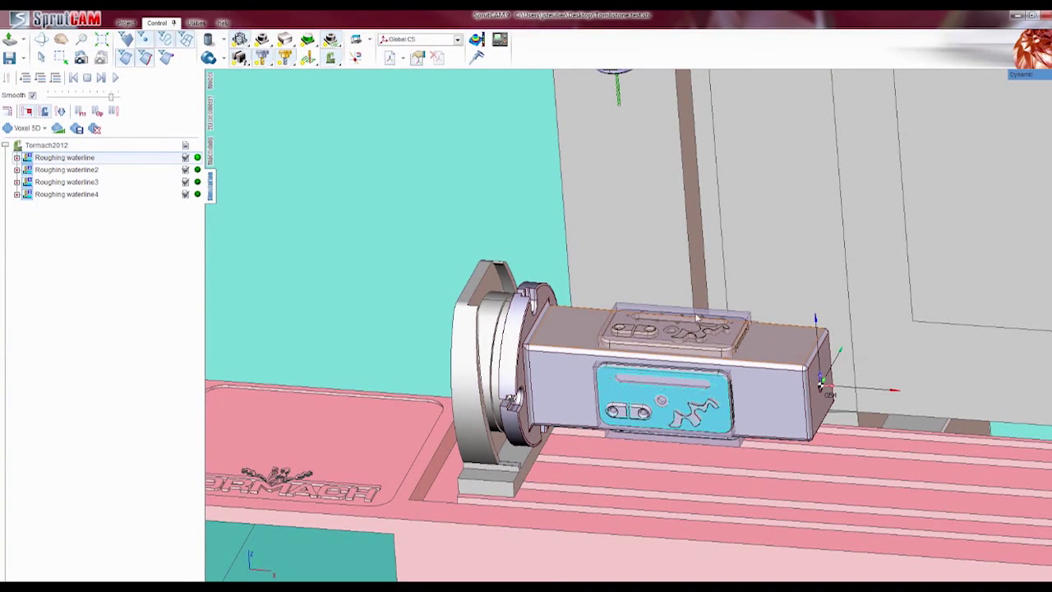
Show the stock workpiece and uncheck Transparent so it appears opaque
left_click(239, 40)
left_click(331, 39)
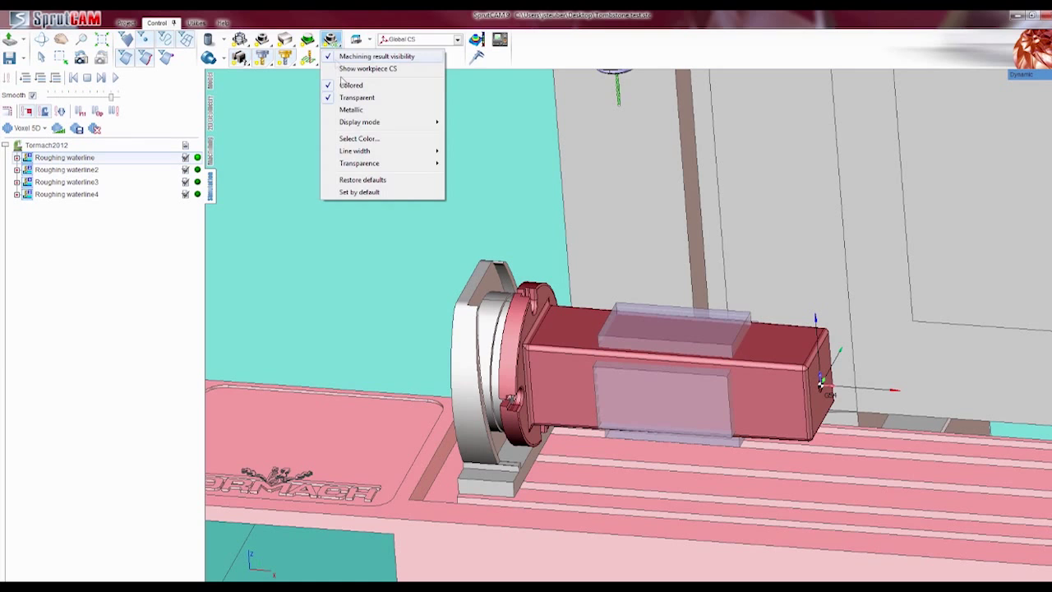
left_click(354, 98)
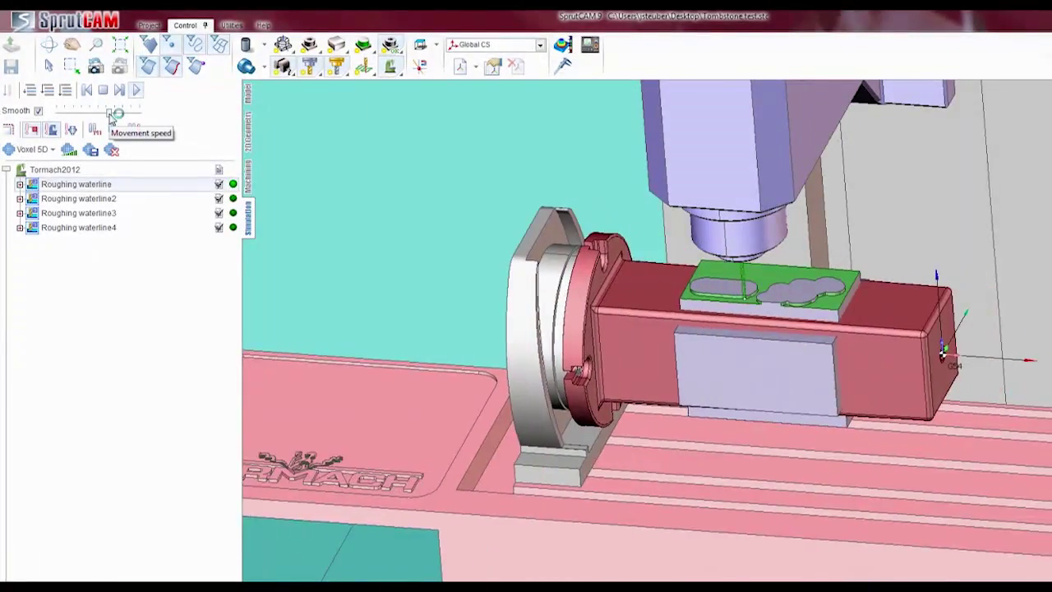
Drag the Movement speed slider right to speed up simulation playback
left_click_drag(107, 117, 129, 119)
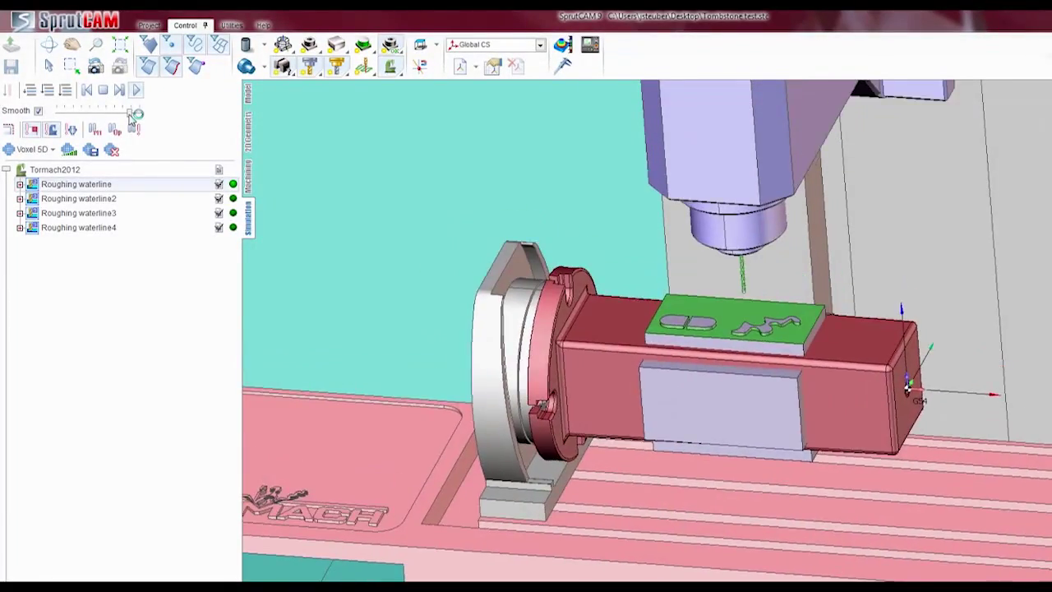
left_click_drag(131, 115, 151, 120)
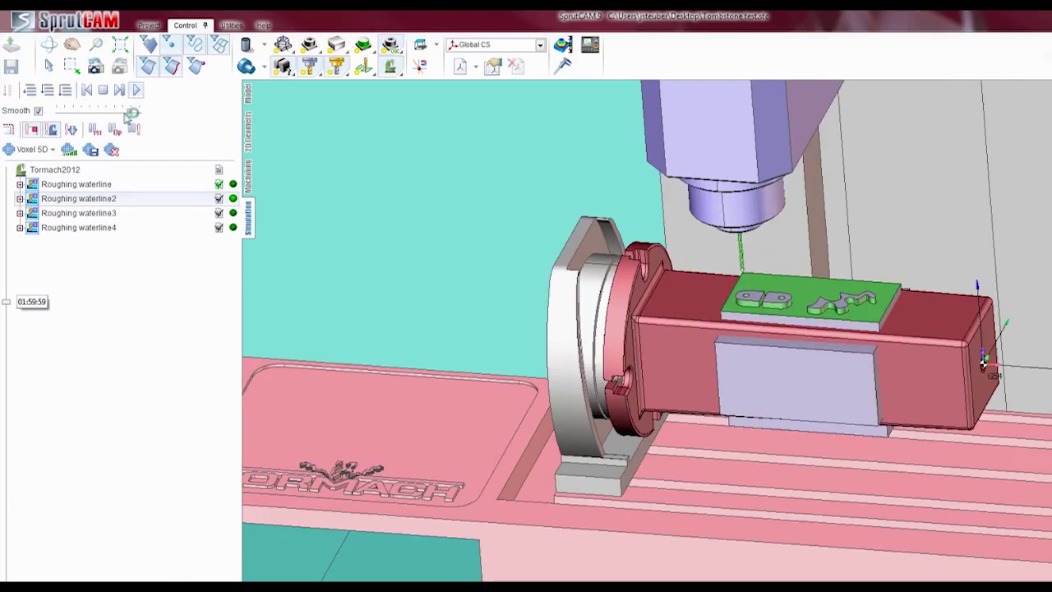
mouse_move(141, 113)
left_mouse_down()
mouse_move(124, 113)
mouse_move(142, 113)
left_mouse_up()
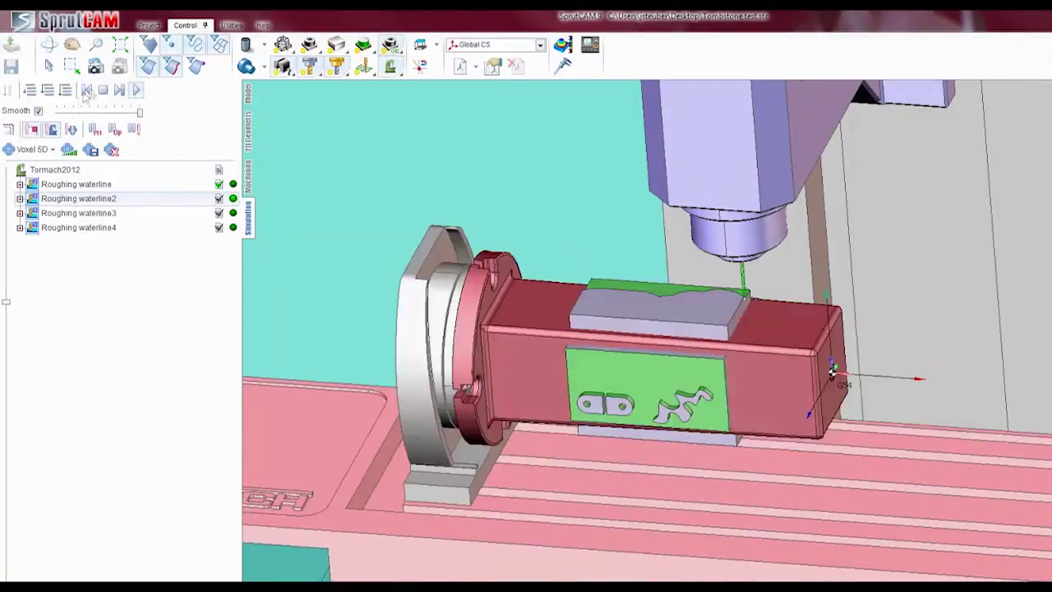
Stop the simulation, return to the first operation and play it through to the end
left_click(104, 90)
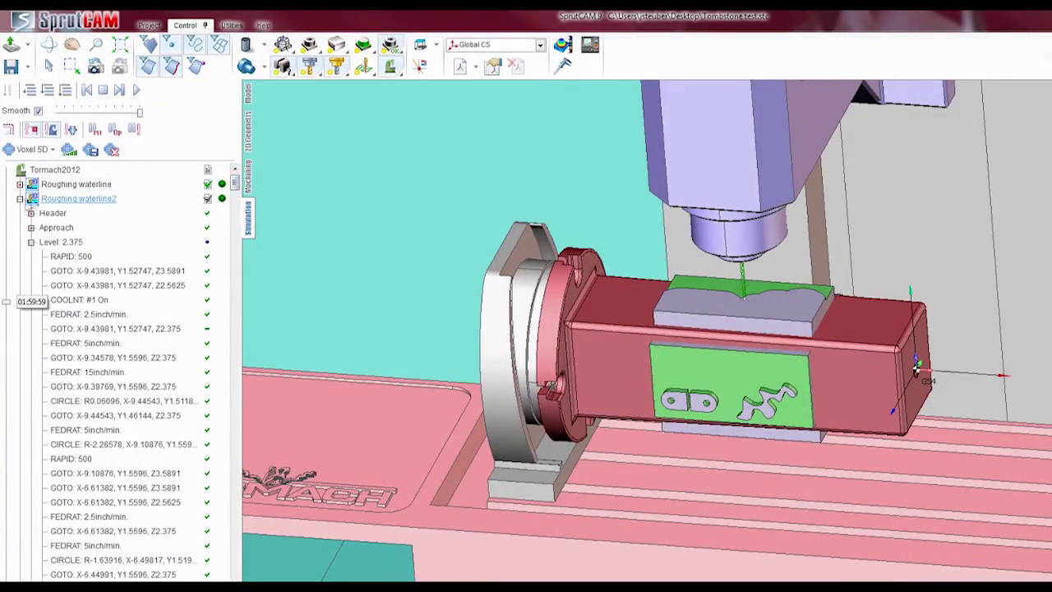
left_click(81, 186)
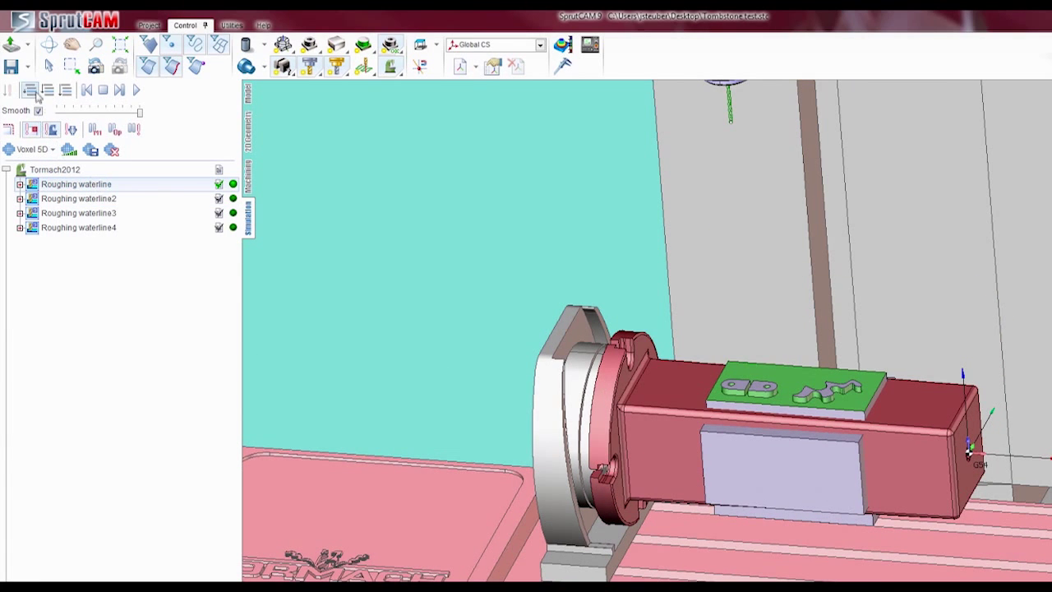
left_click(30, 90)
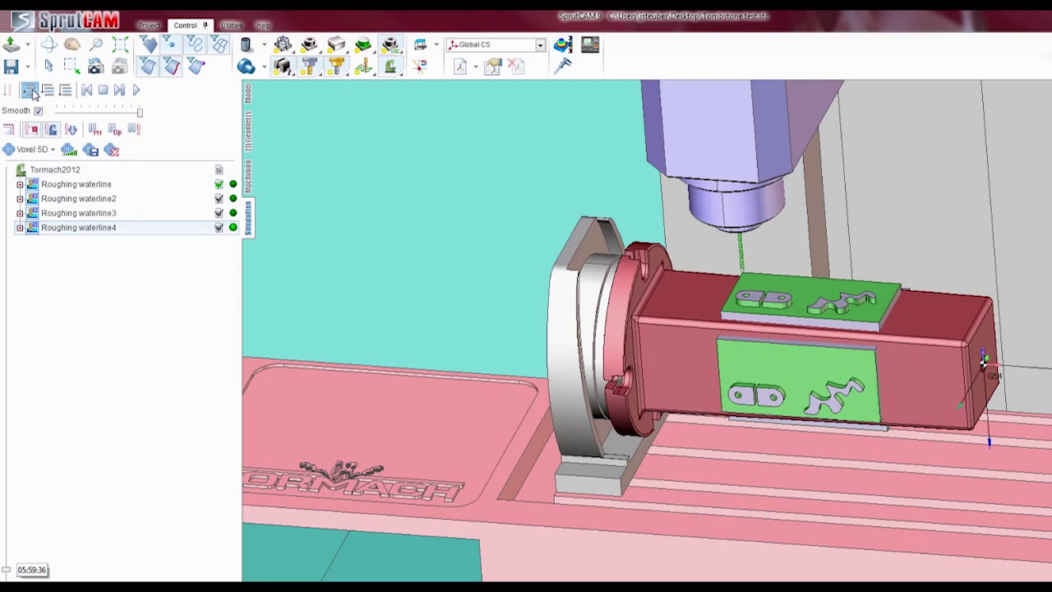
Hide the machine and orbit the workpiece to inspect its roughed faces and green pocket
left_click(391, 54)
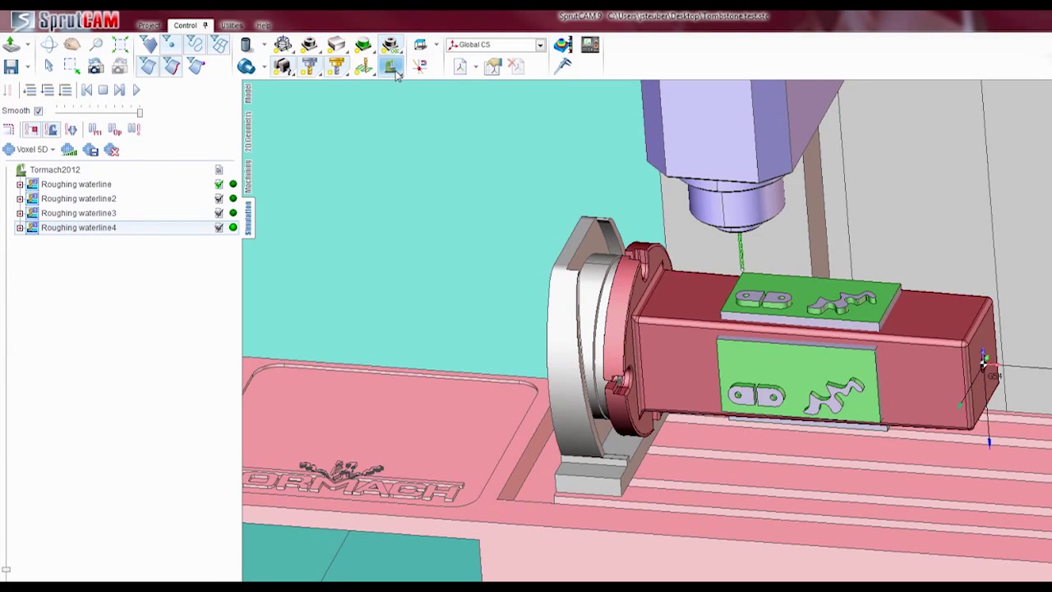
right_click_drag(675, 271, 827, 441)
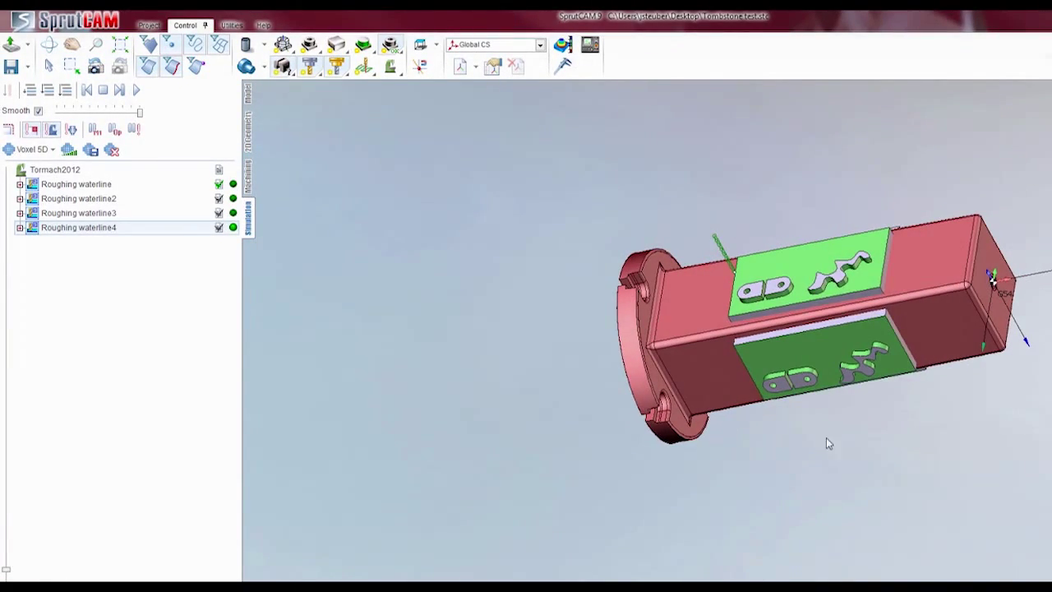
right_click_drag(827, 205, 822, 280)
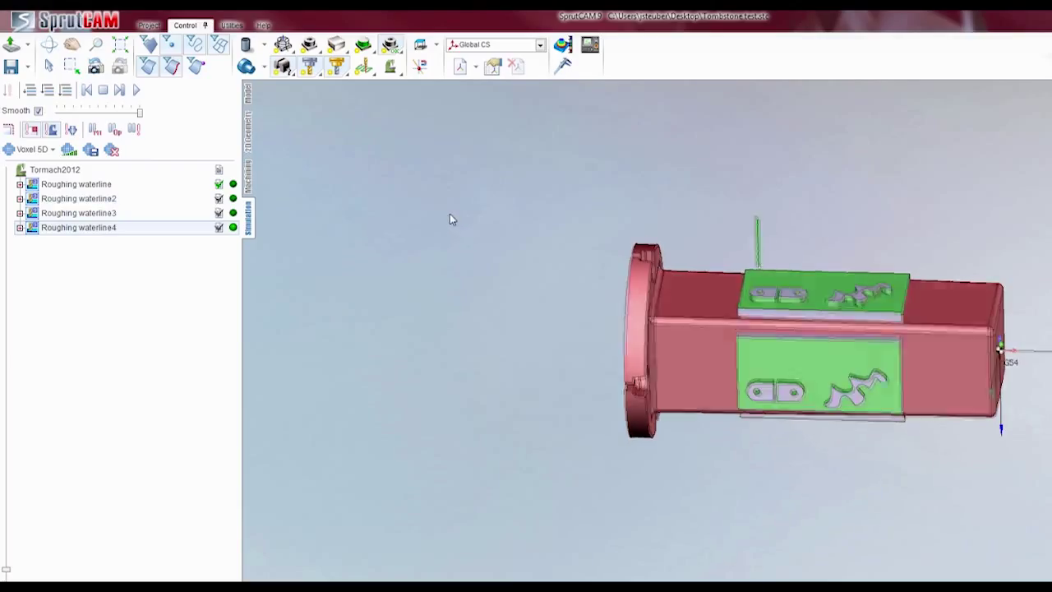
In the Machining operation list, delete Roughing waterline2, waterline3 and waterline4, confirming each deletion
left_click(249, 175)
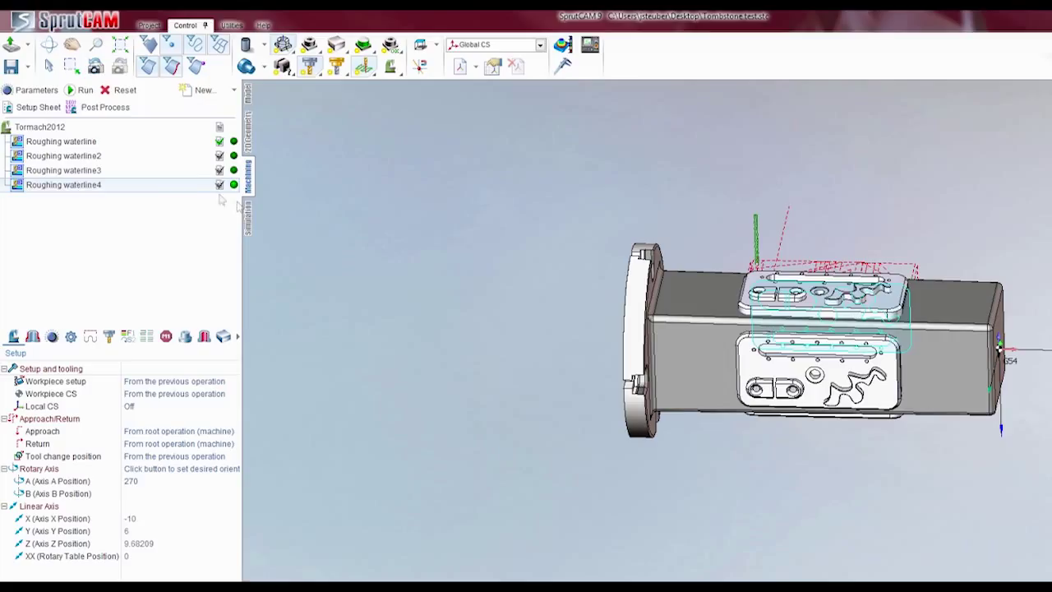
left_click(115, 161)
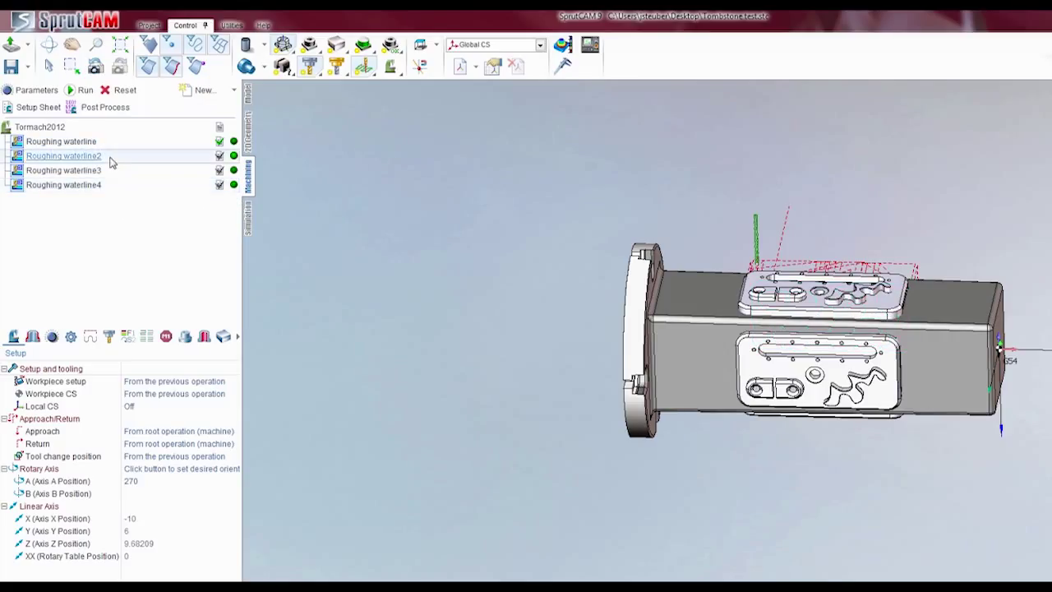
key("Delete")
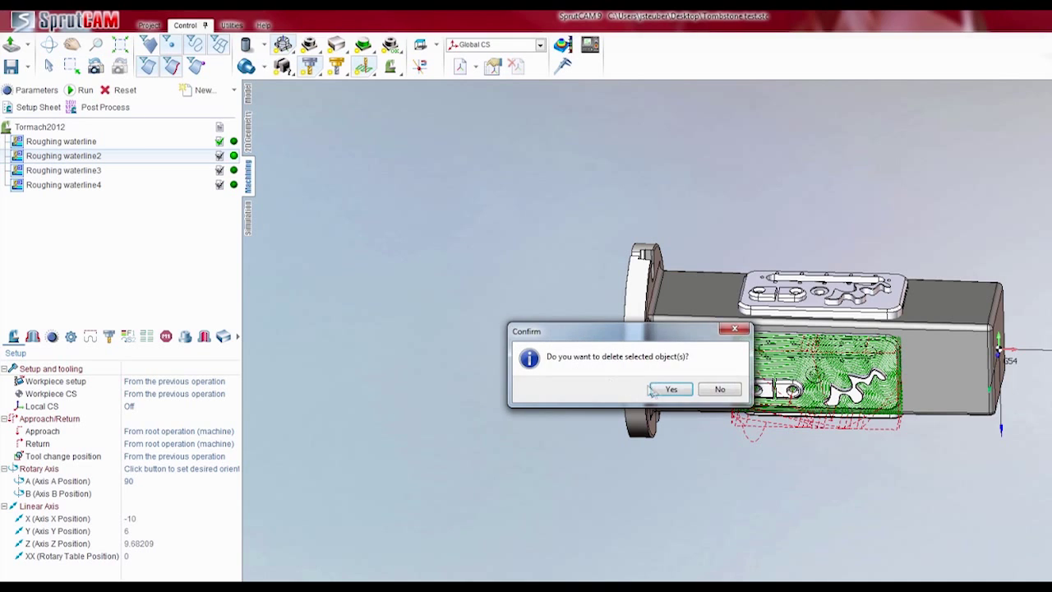
key("Return")
key("Delete")
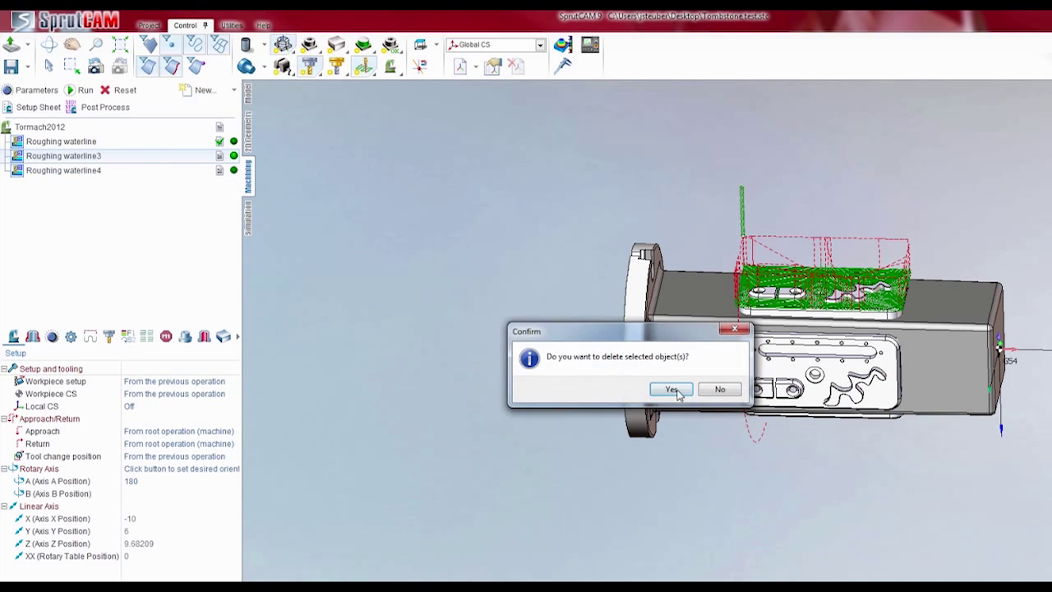
left_click(670, 389)
left_click(157, 159)
key("Delete")
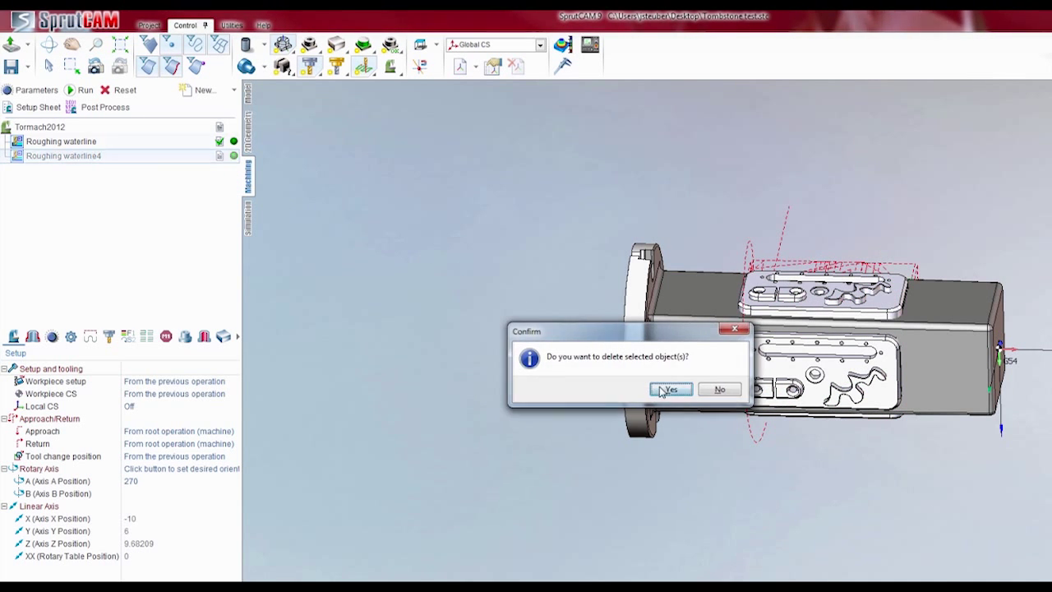
left_click(668, 391)
Select the remaining Roughing waterline operation to display its toolpath on the top plate
right_click_drag(697, 396, 694, 302)
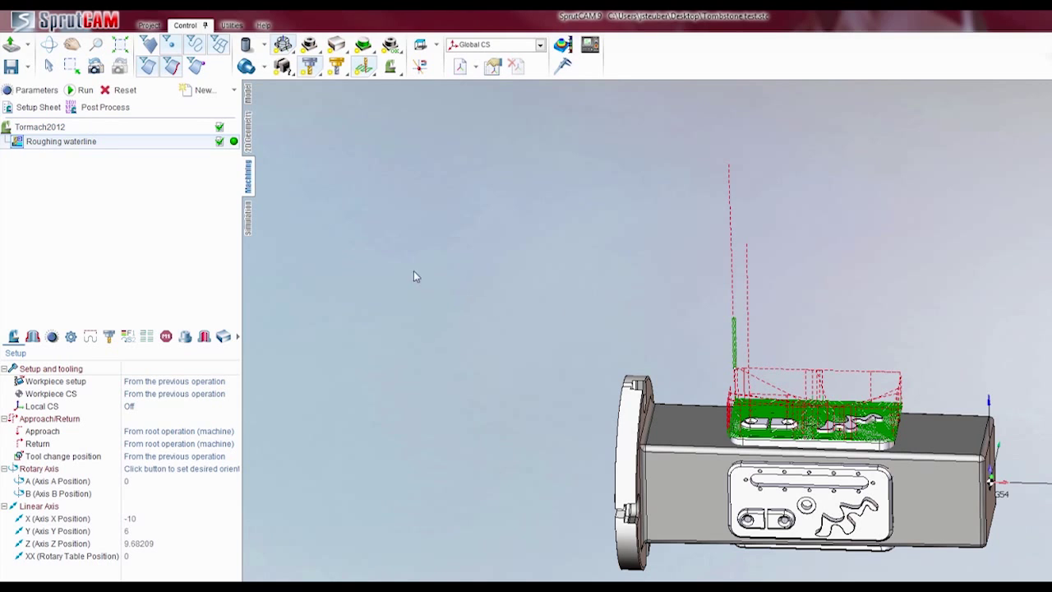
left_click(137, 147)
scroll(807, 436, "up", 2)
scroll(643, 440, "up", 3)
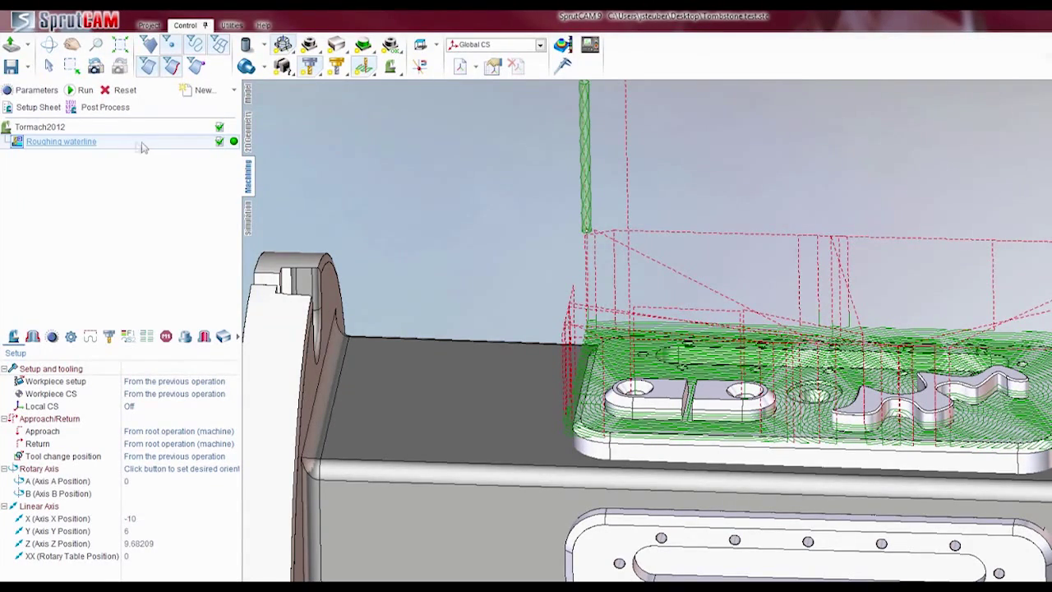
In Roughing waterline's Transformation settings, set Multiply toolpath Mode to Copying around Axis A
double_click(145, 143)
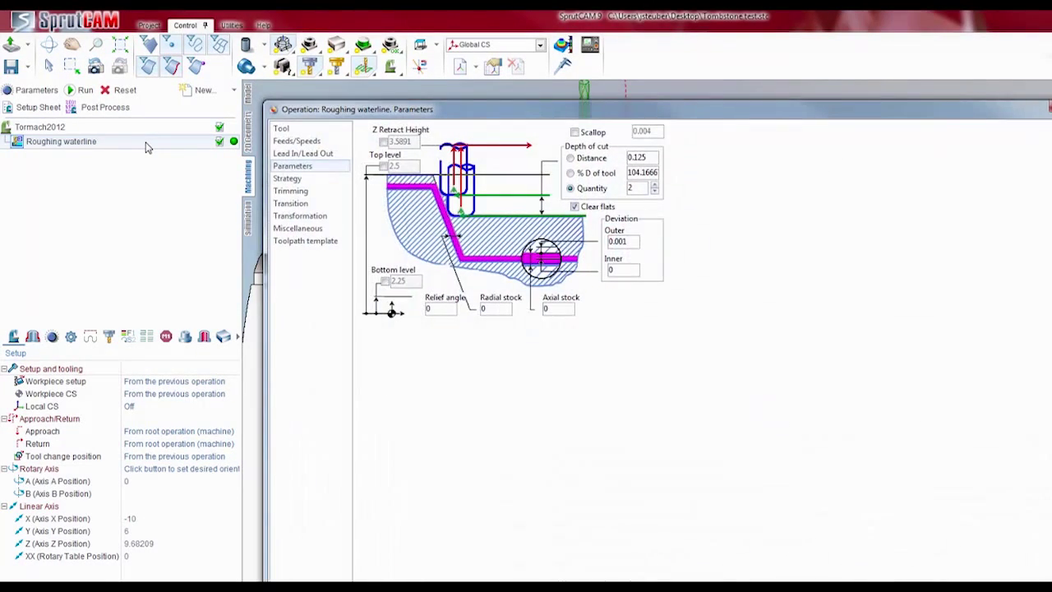
left_click(320, 217)
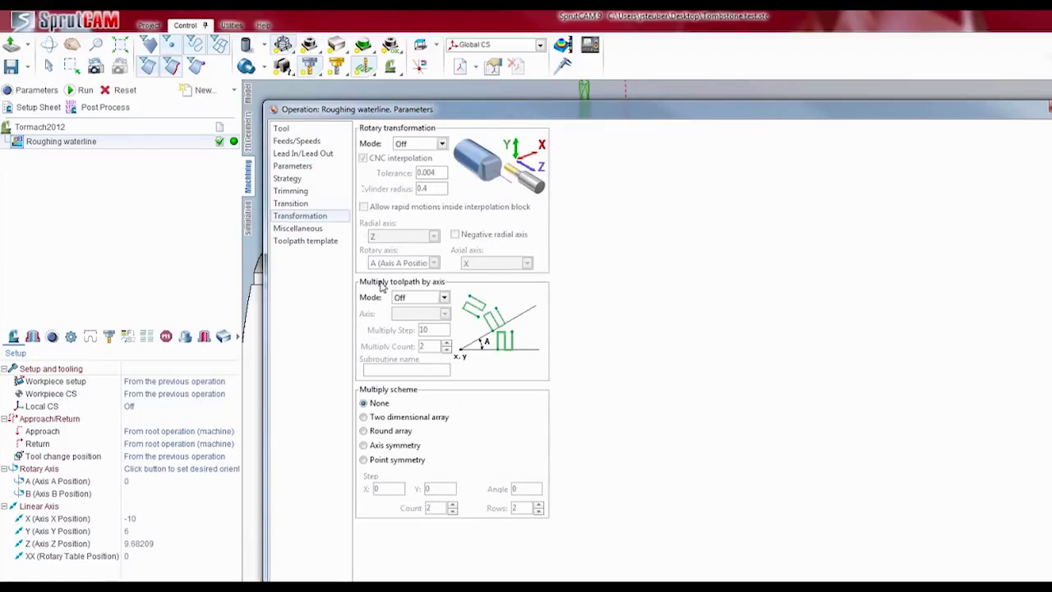
left_click(444, 298)
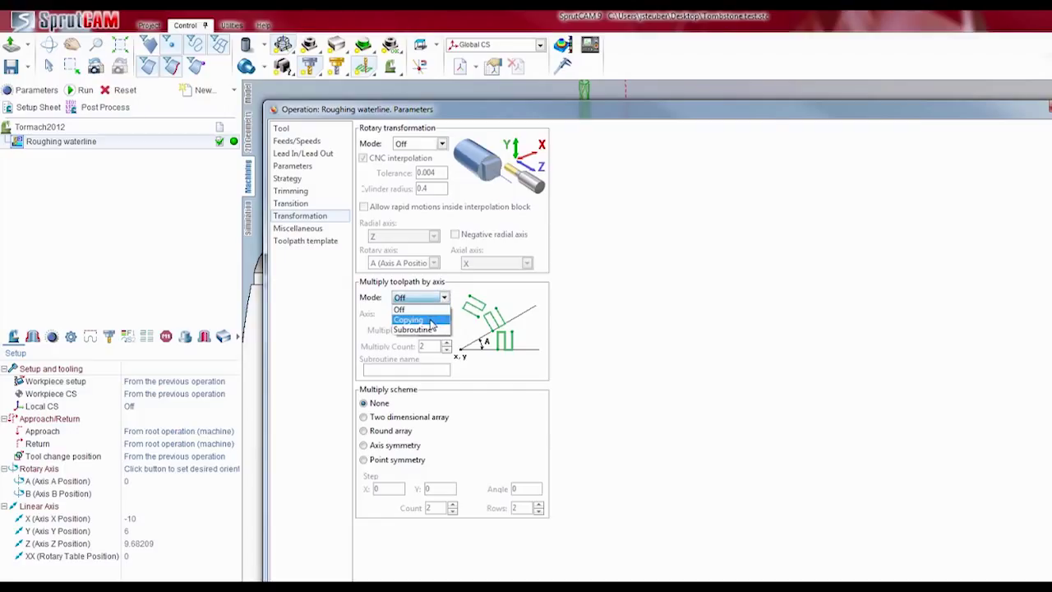
left_click(431, 321)
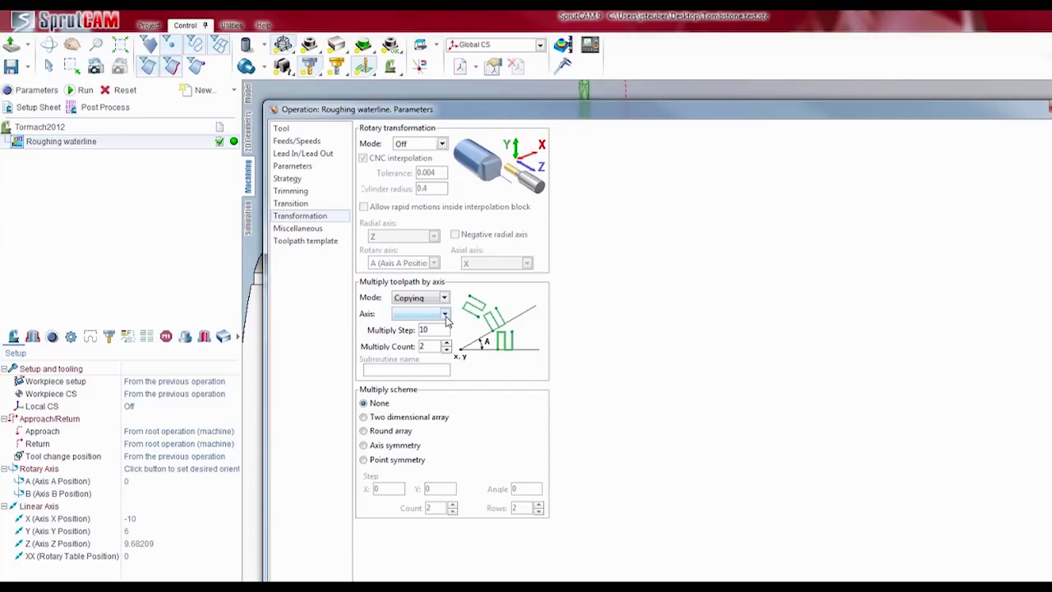
left_click(445, 315)
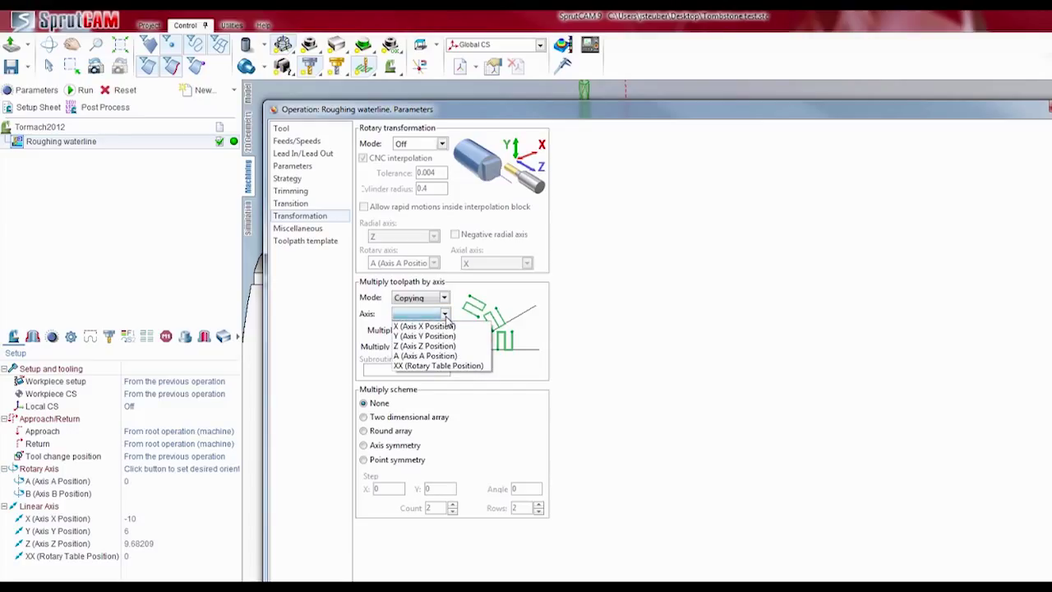
left_click(433, 357)
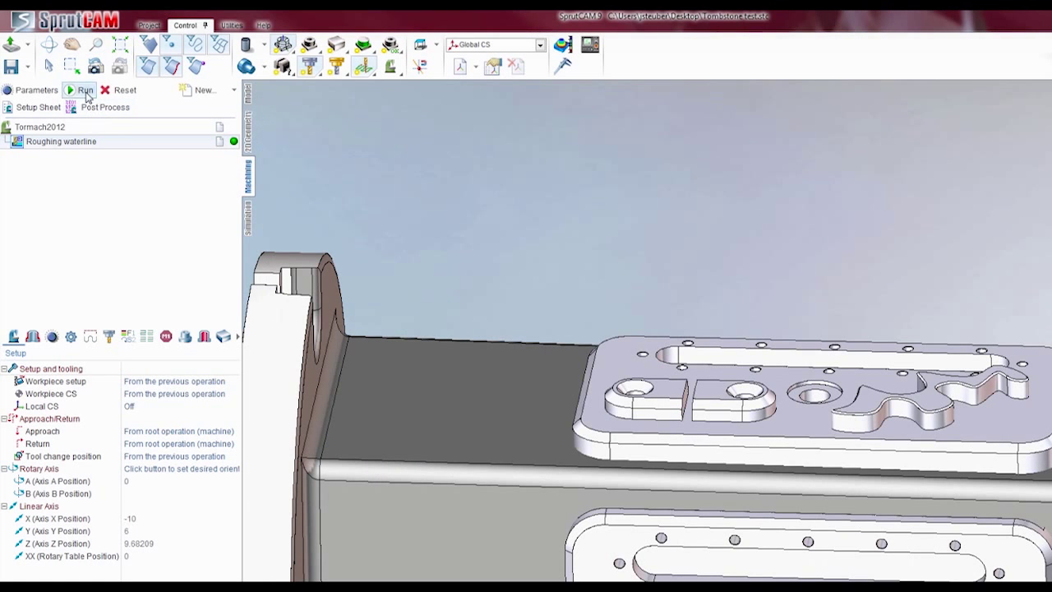
Recalculate Roughing waterline and view its toolpath copied onto all four tombstone sides
left_click(84, 89)
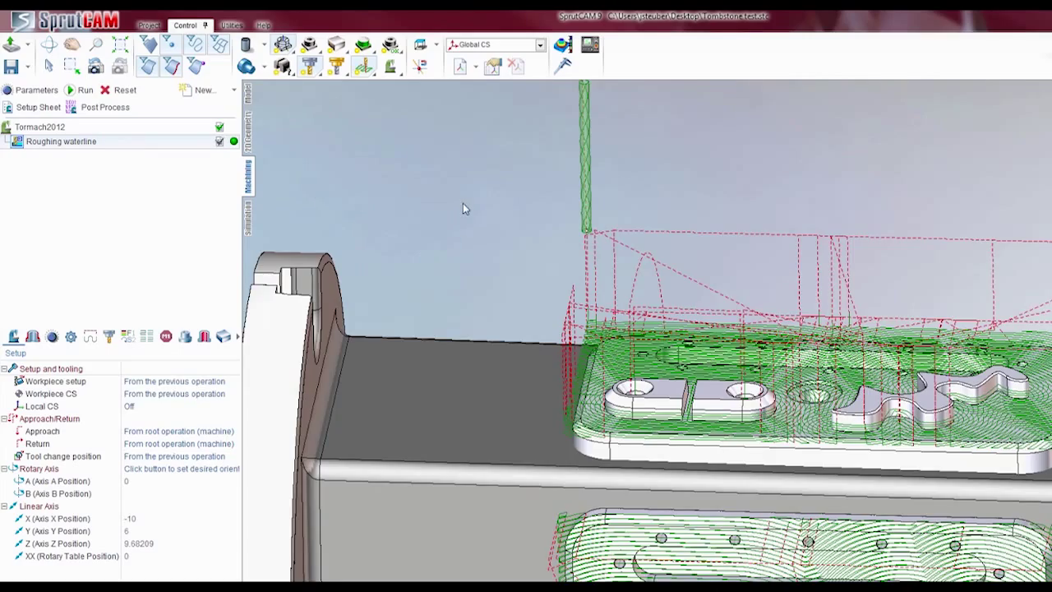
scroll(463, 203, "down", 5)
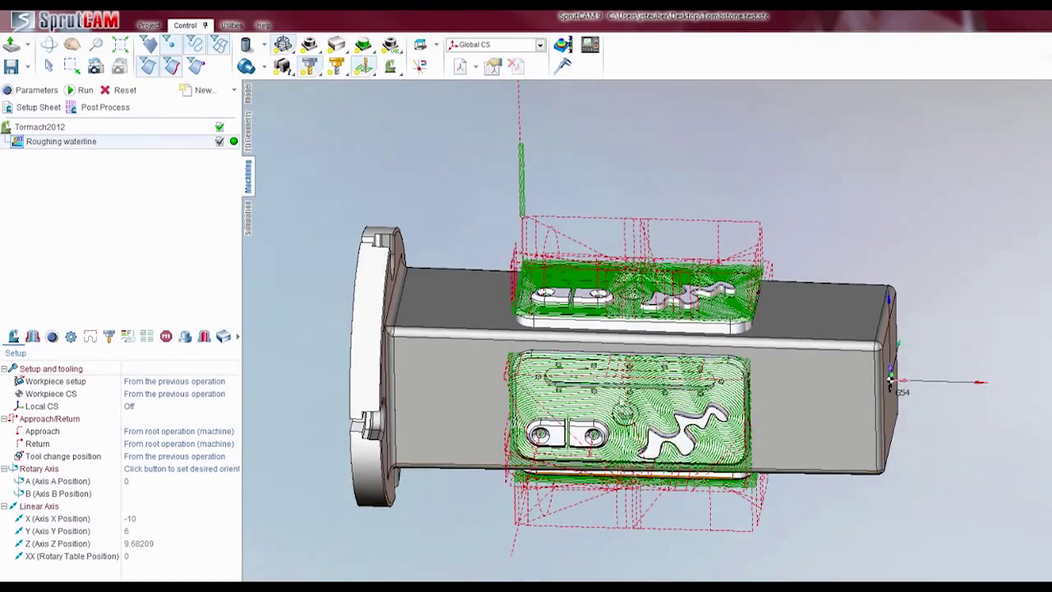
middle_click_drag(633, 246, 604, 485)
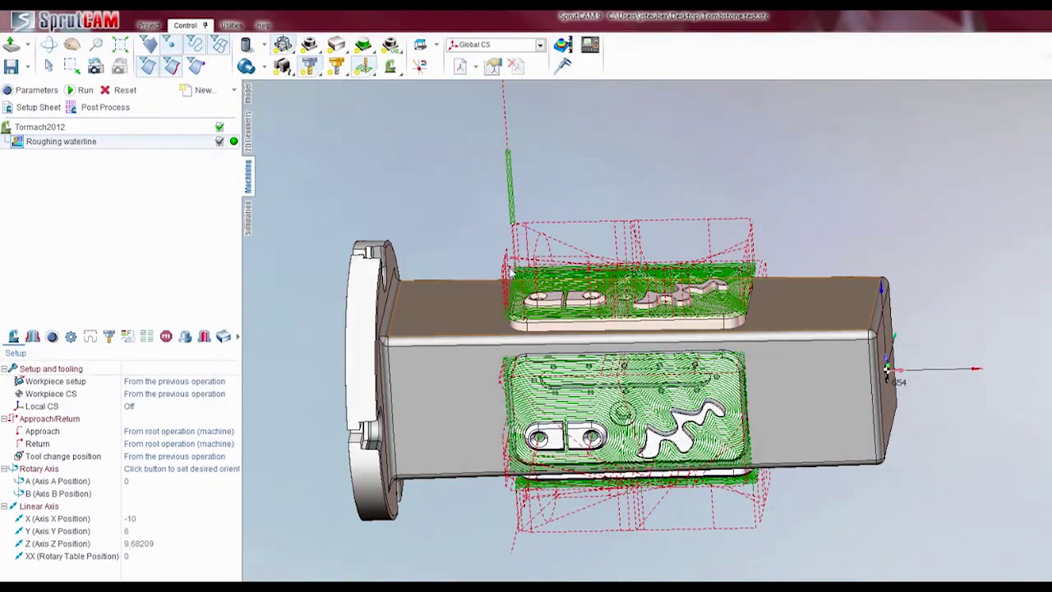